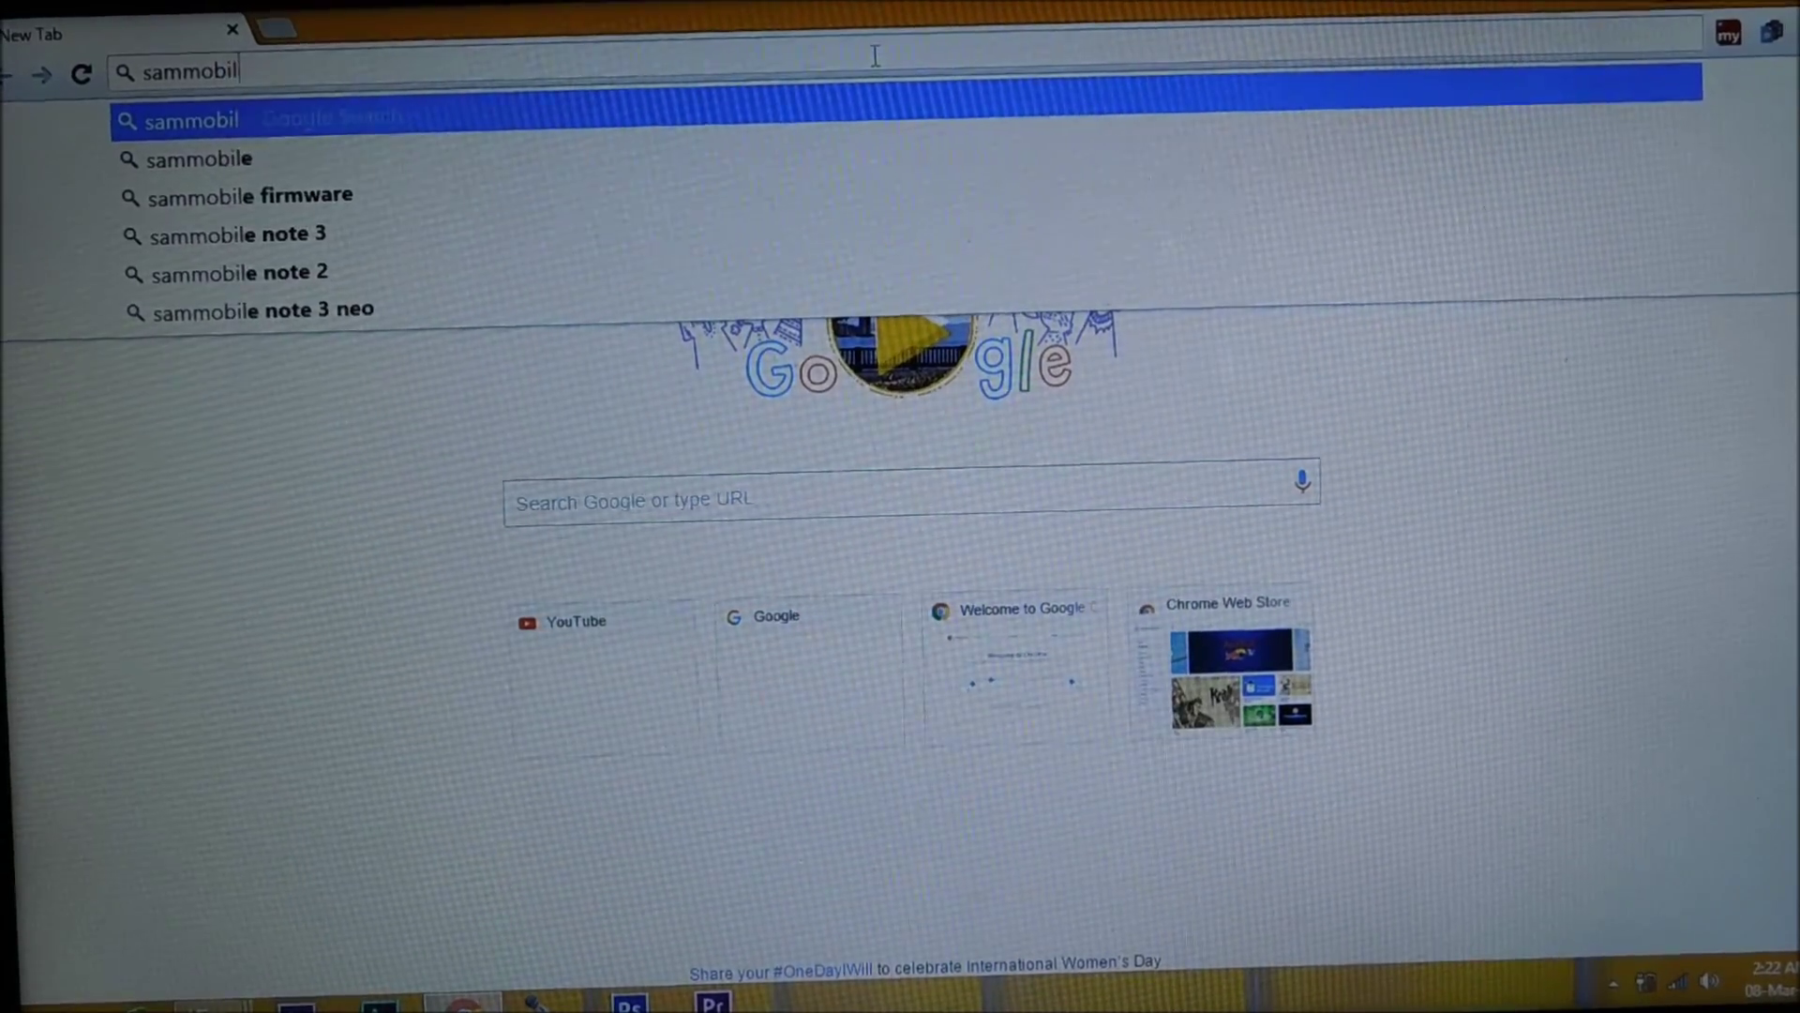
type("e.com")
- Look up Galaxy J7 (SM-J700F) firmware in SamMobile's firmware finder
key("Return")
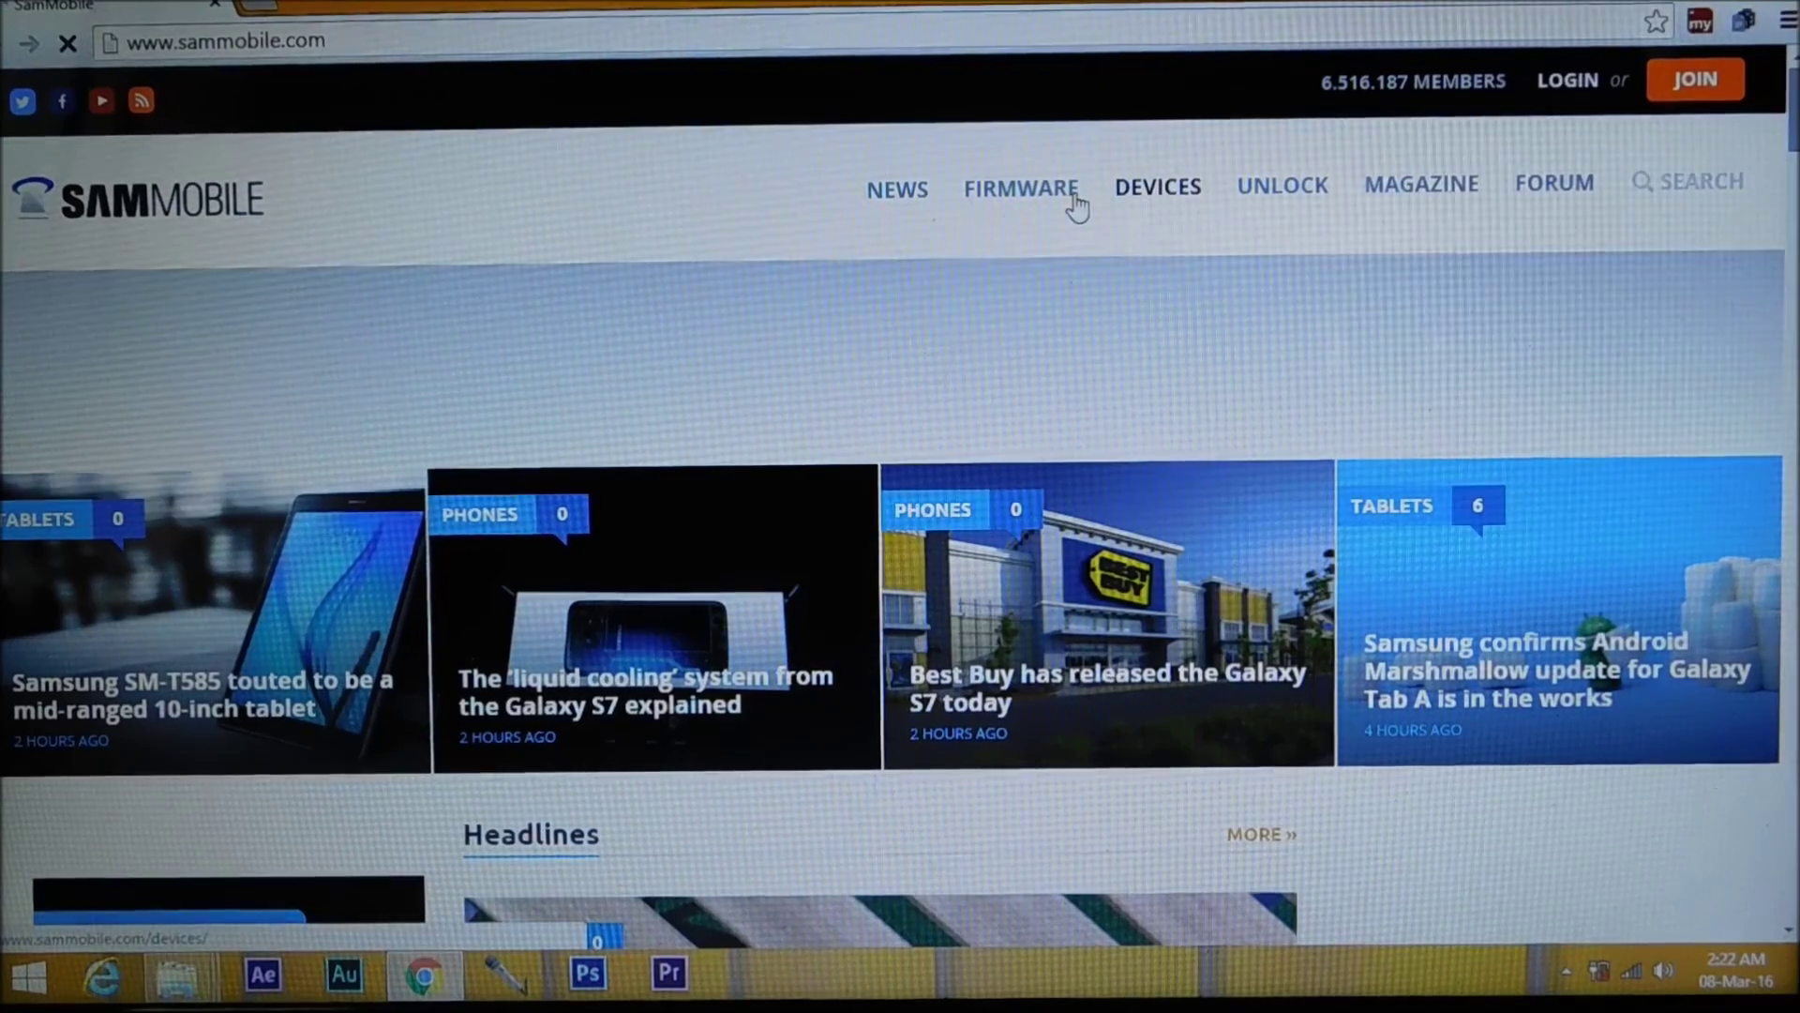
left_click(1026, 207)
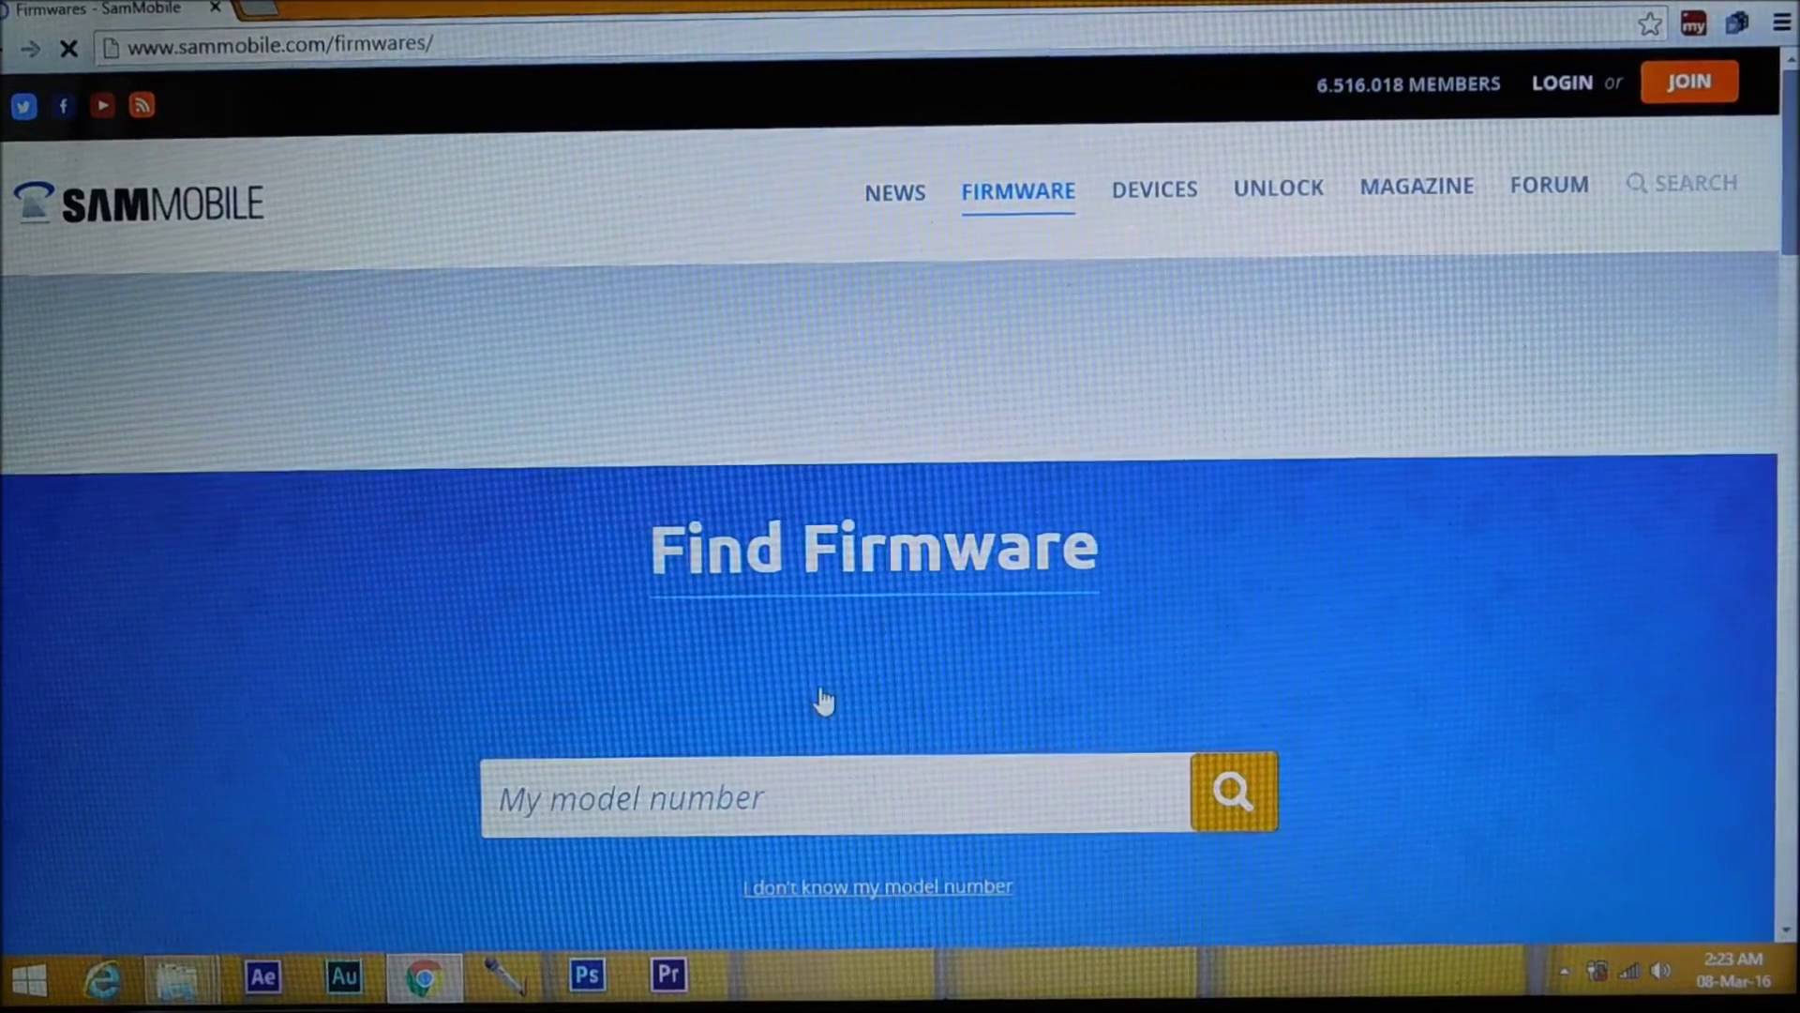
left_click(794, 804)
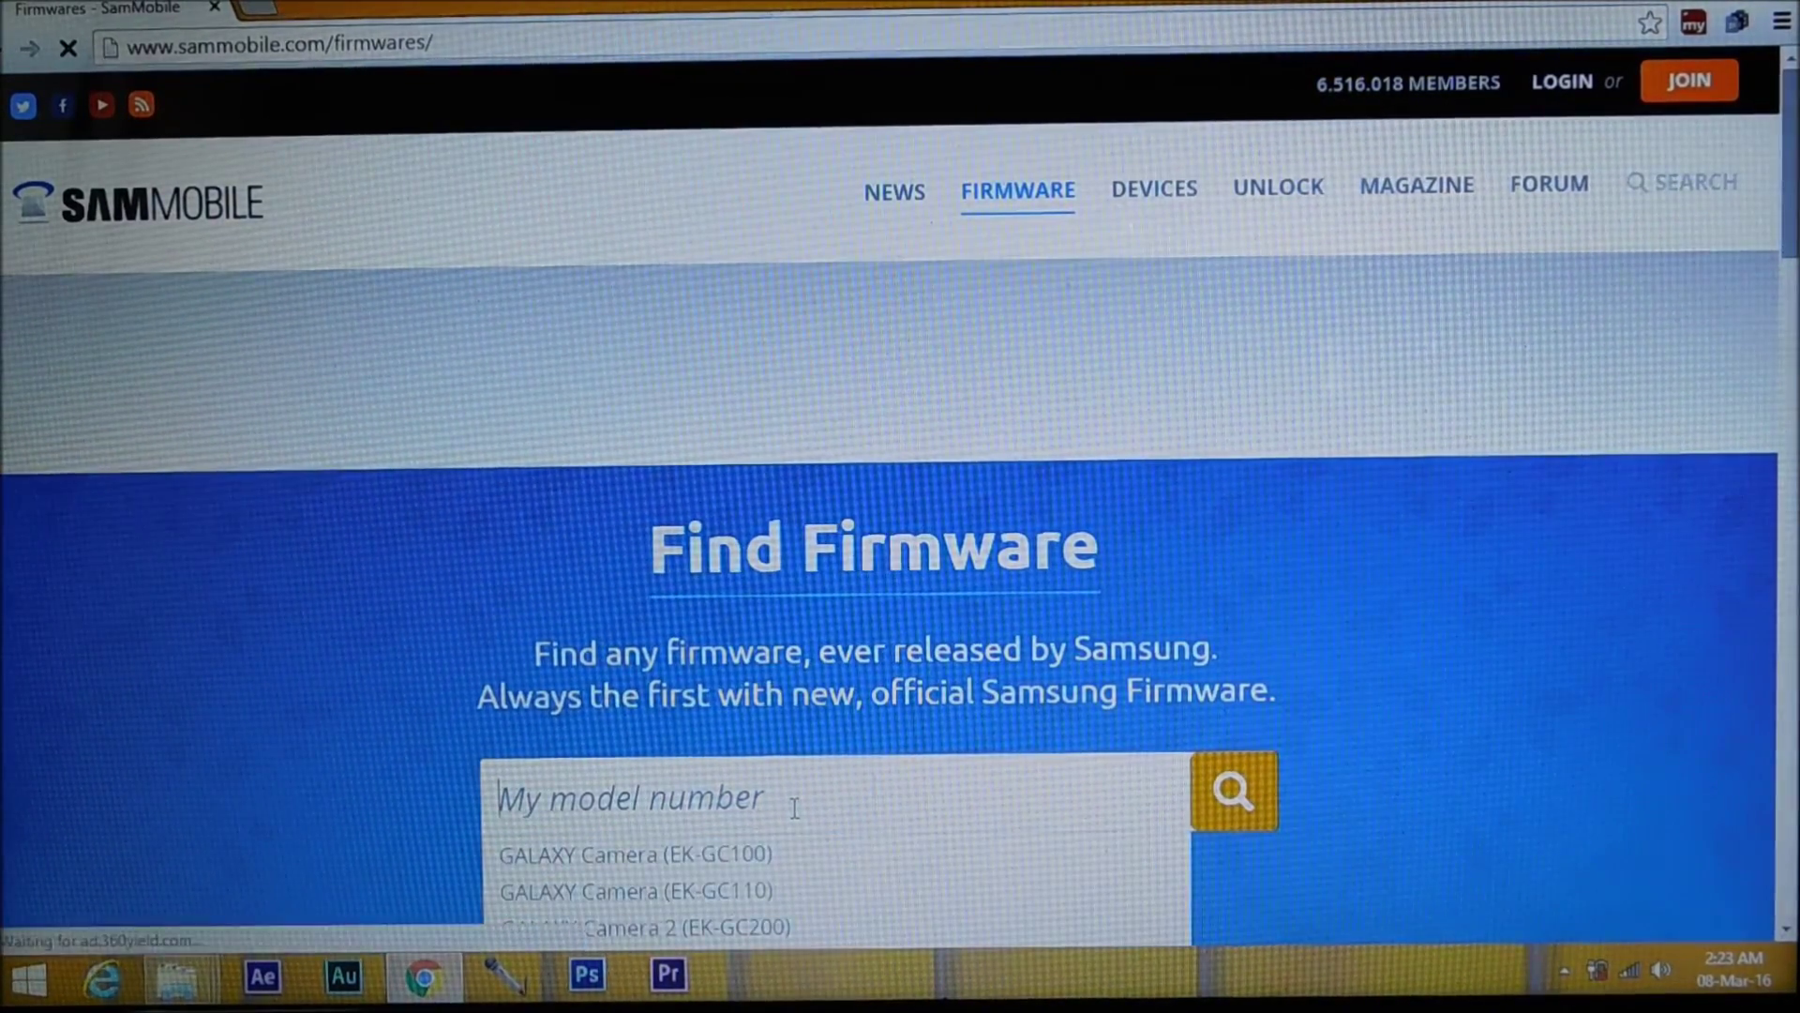
scroll(845, 732, "down", 3)
type("GALAXY ")
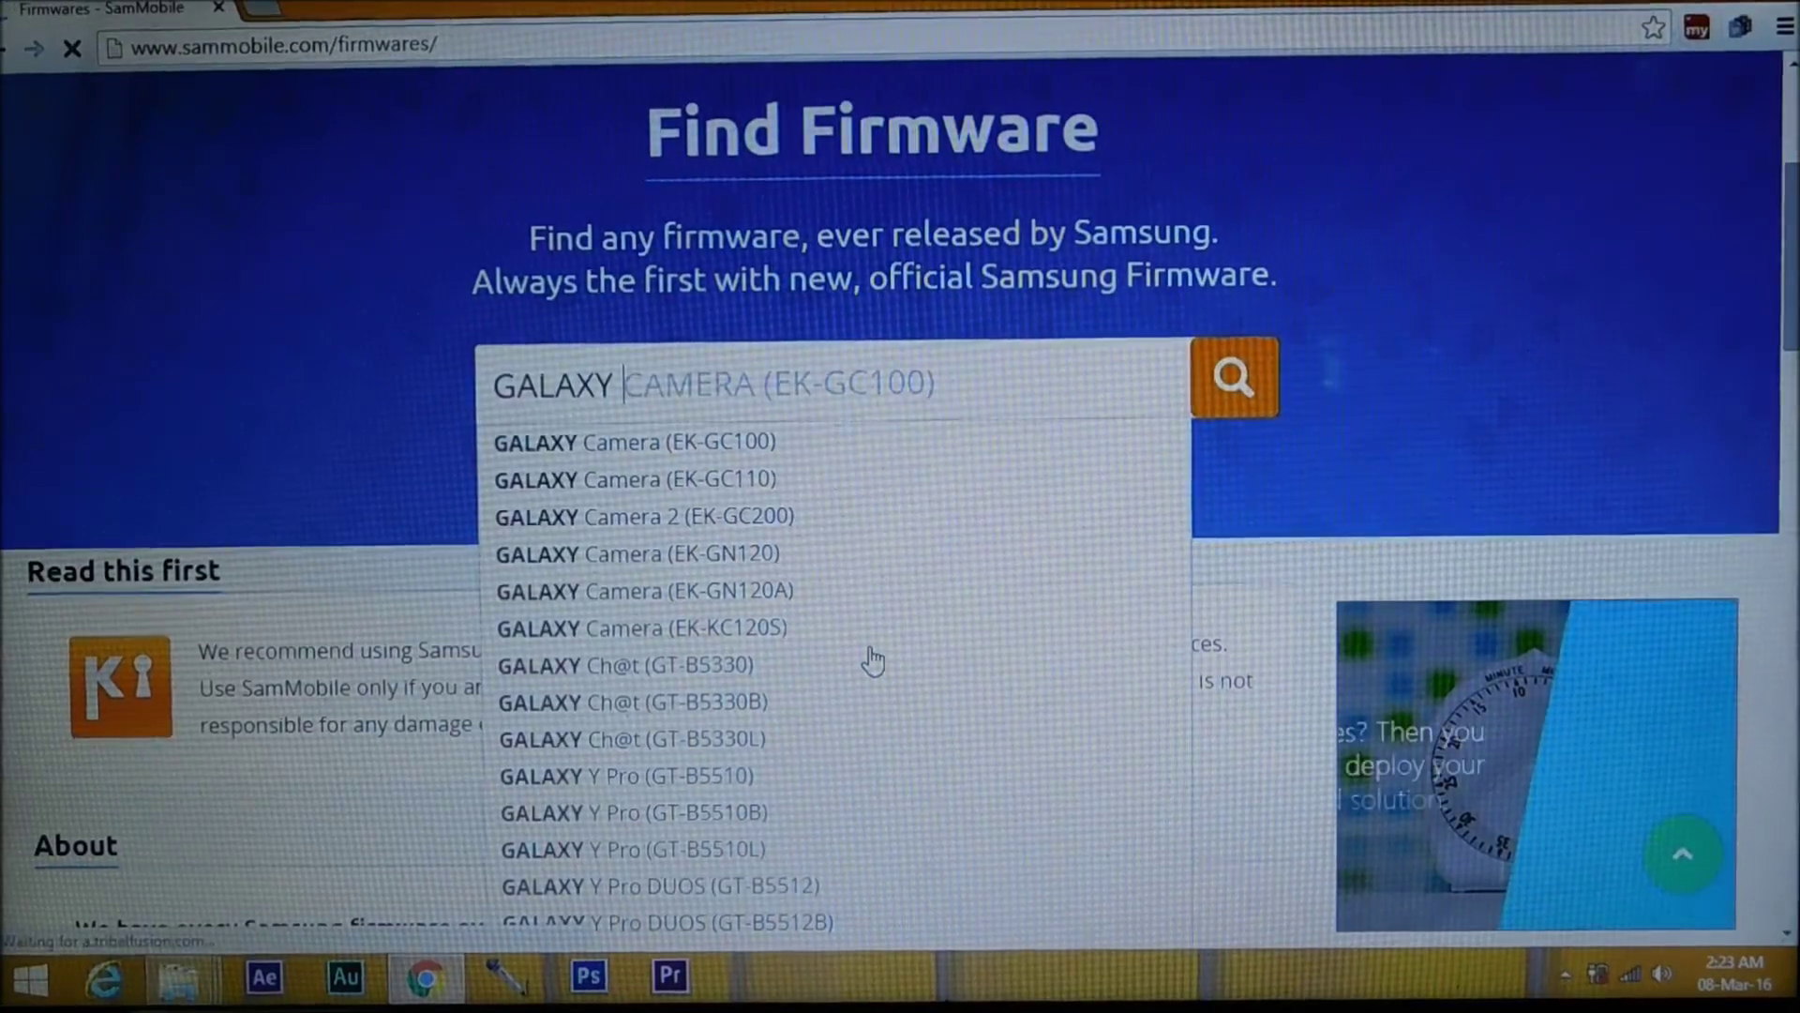
type("J7")
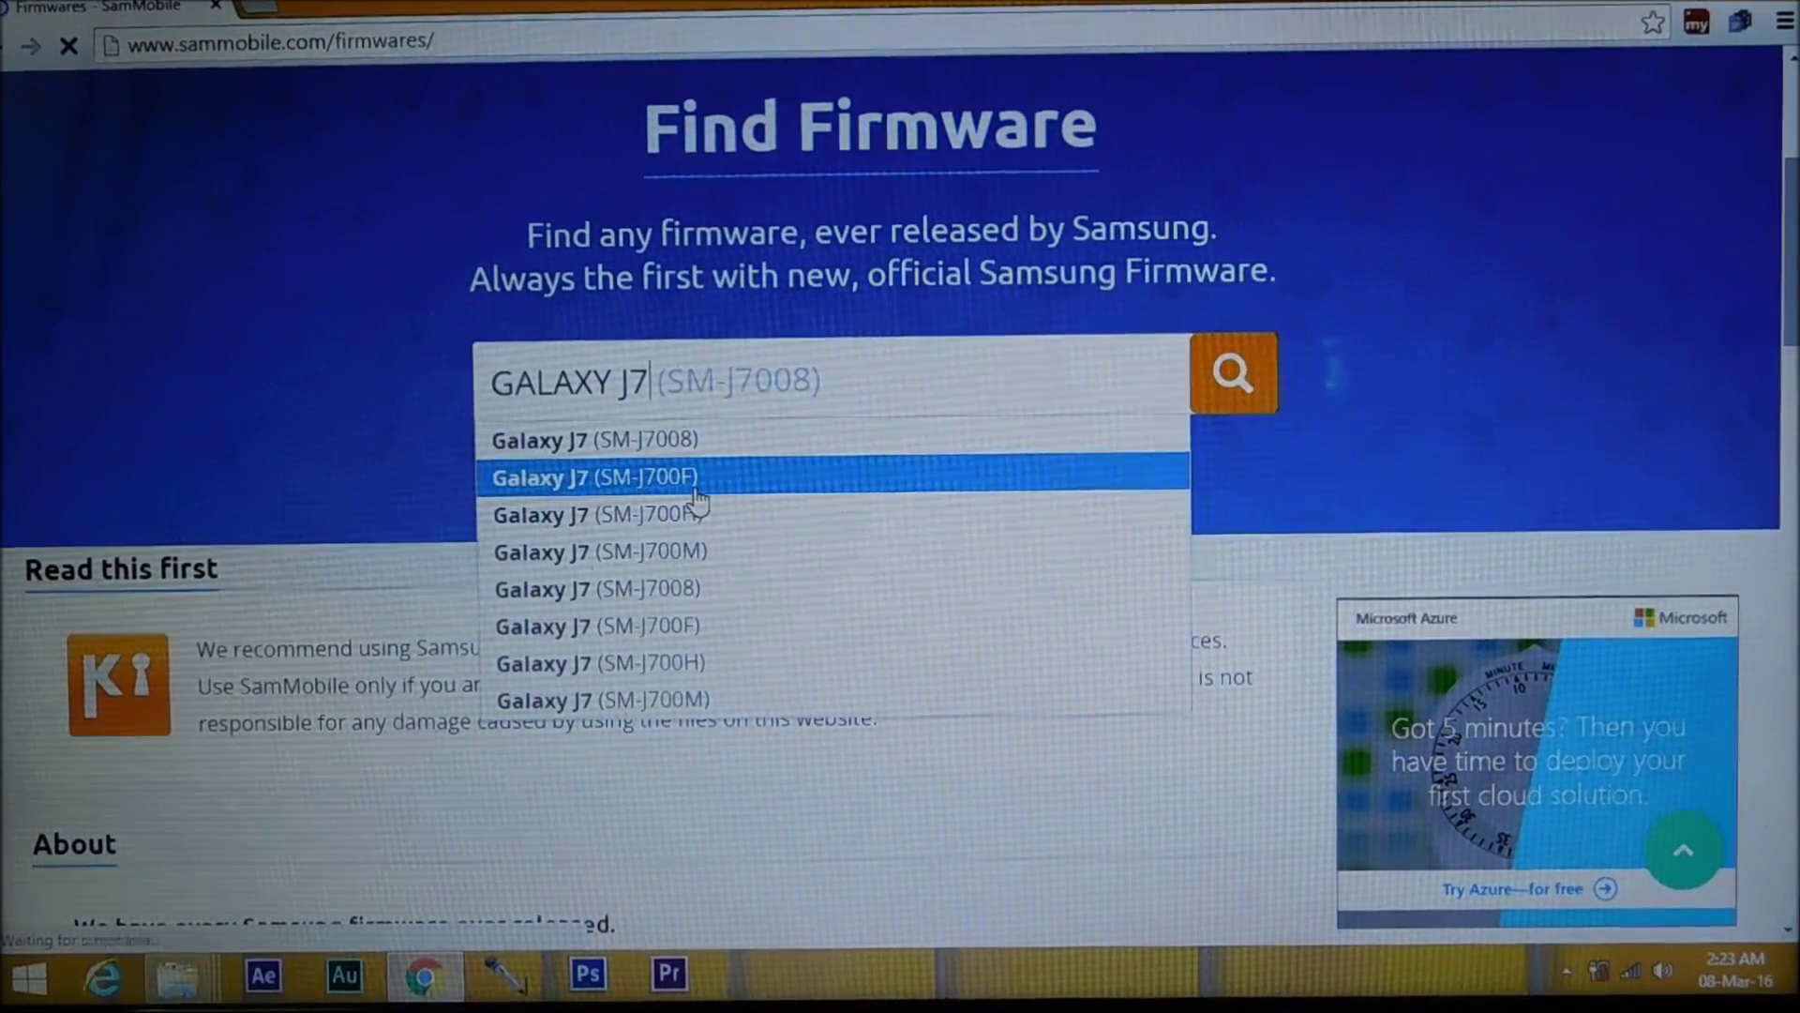
left_click(696, 486)
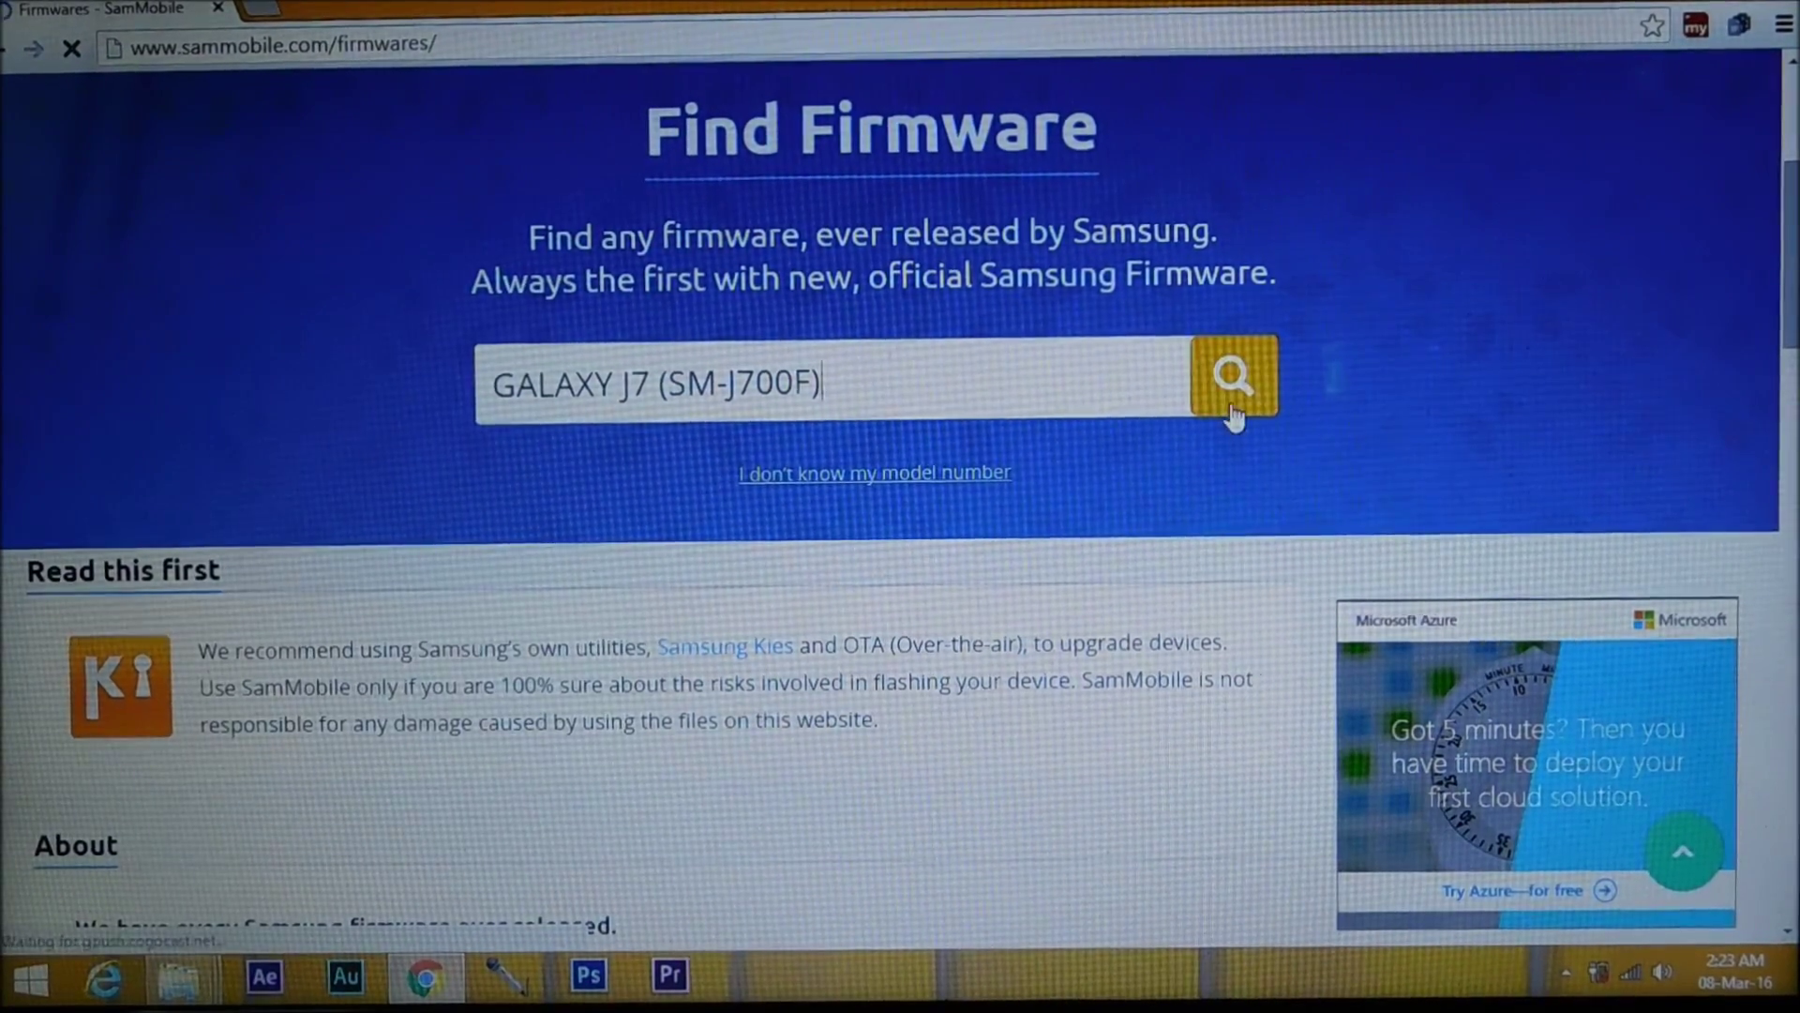
left_click(1233, 409)
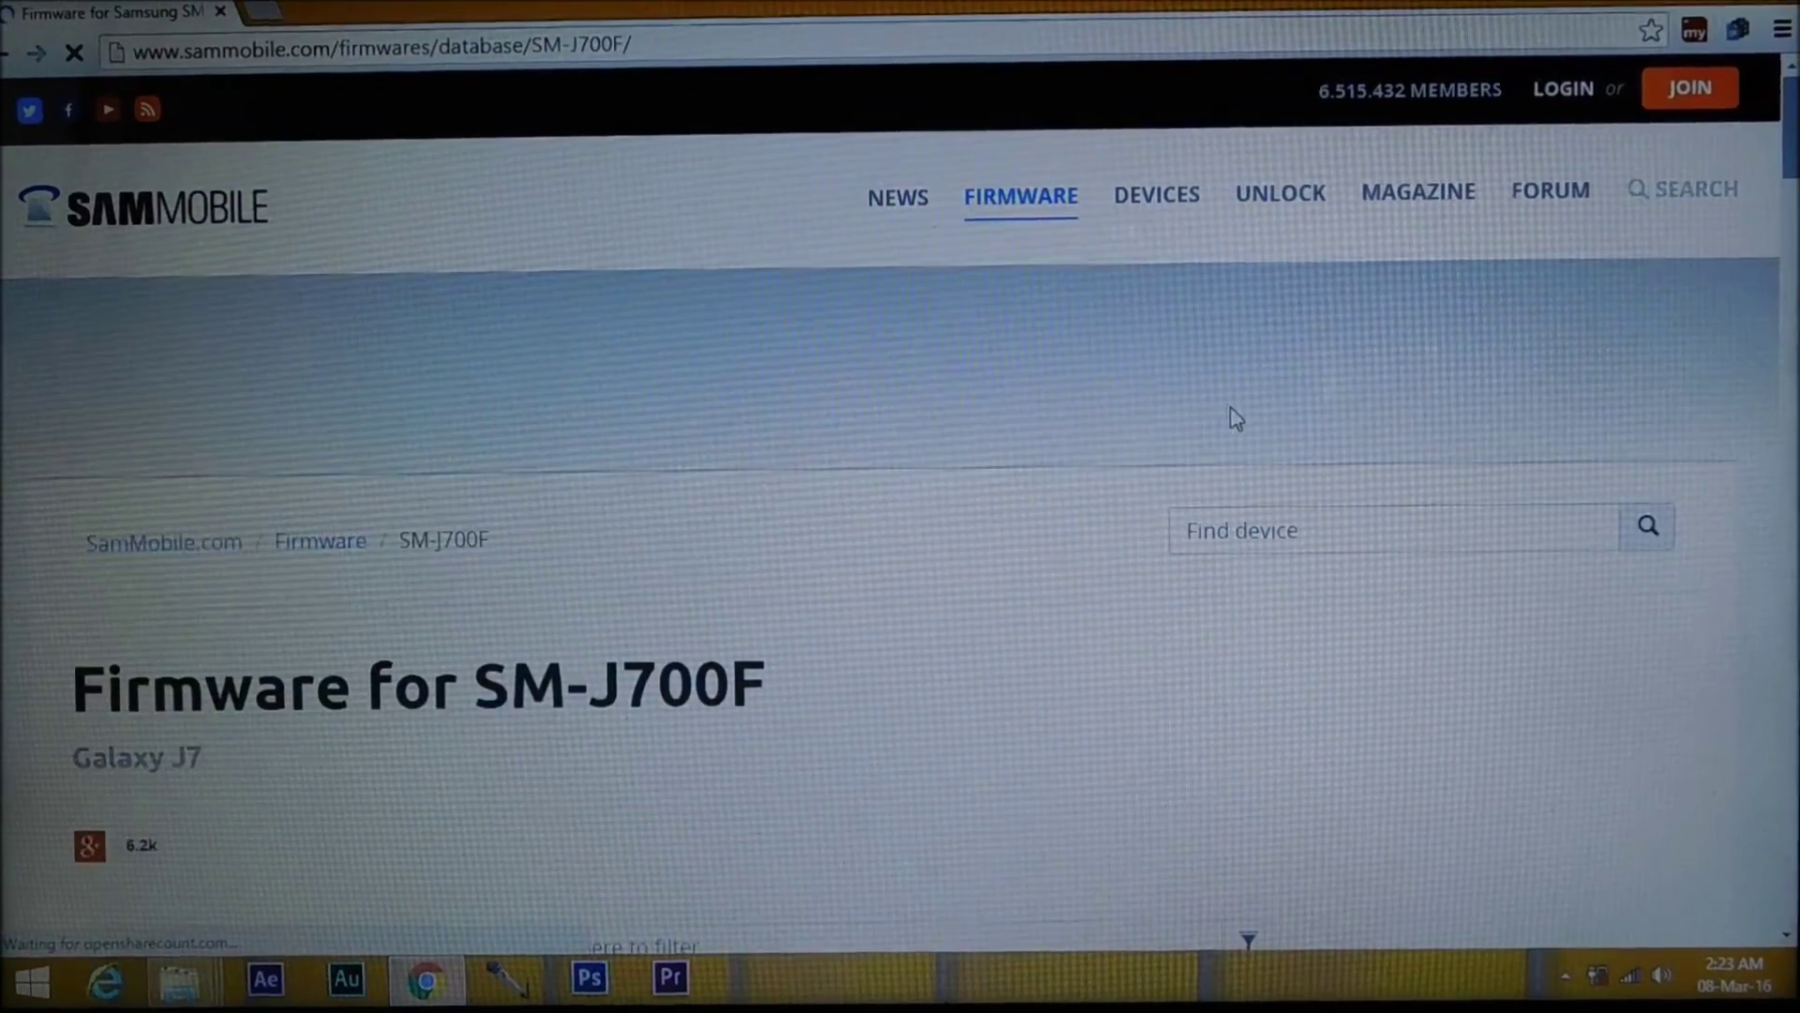
scroll(888, 419, "down", 1)
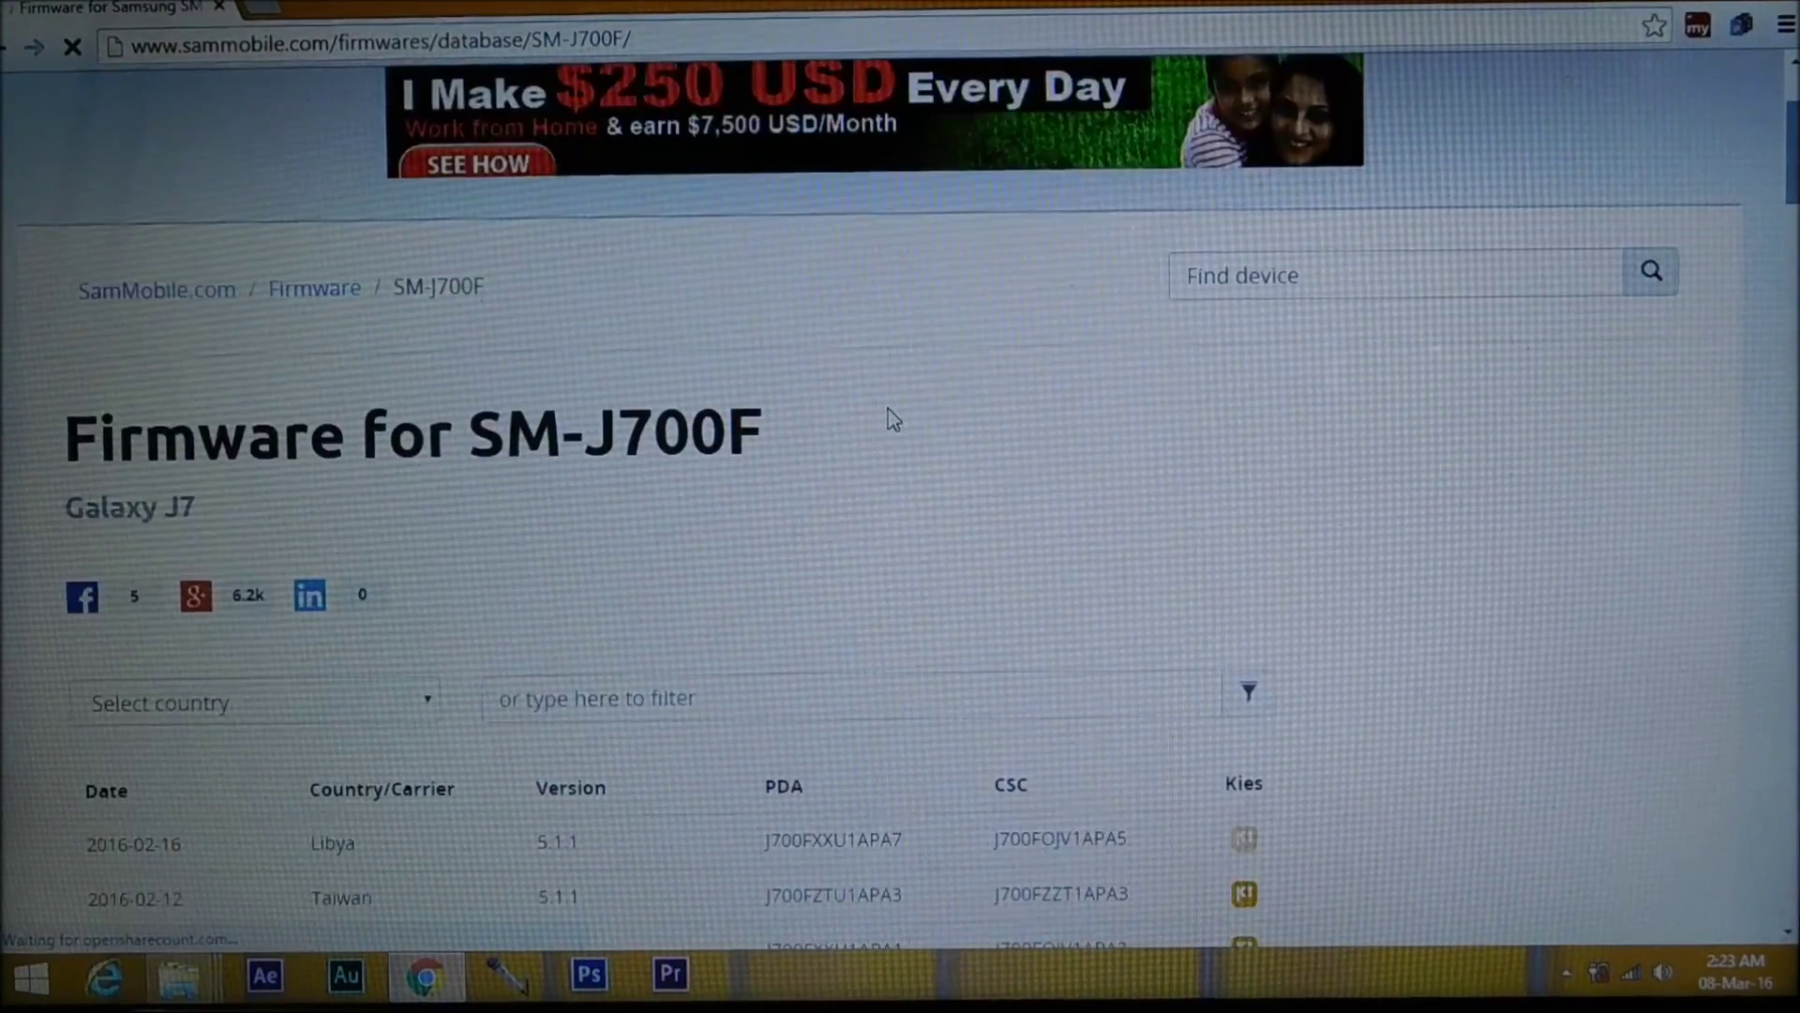
scroll(888, 419, "down", 3)
scroll(888, 420, "down", 2)
scroll(888, 419, "down", 1)
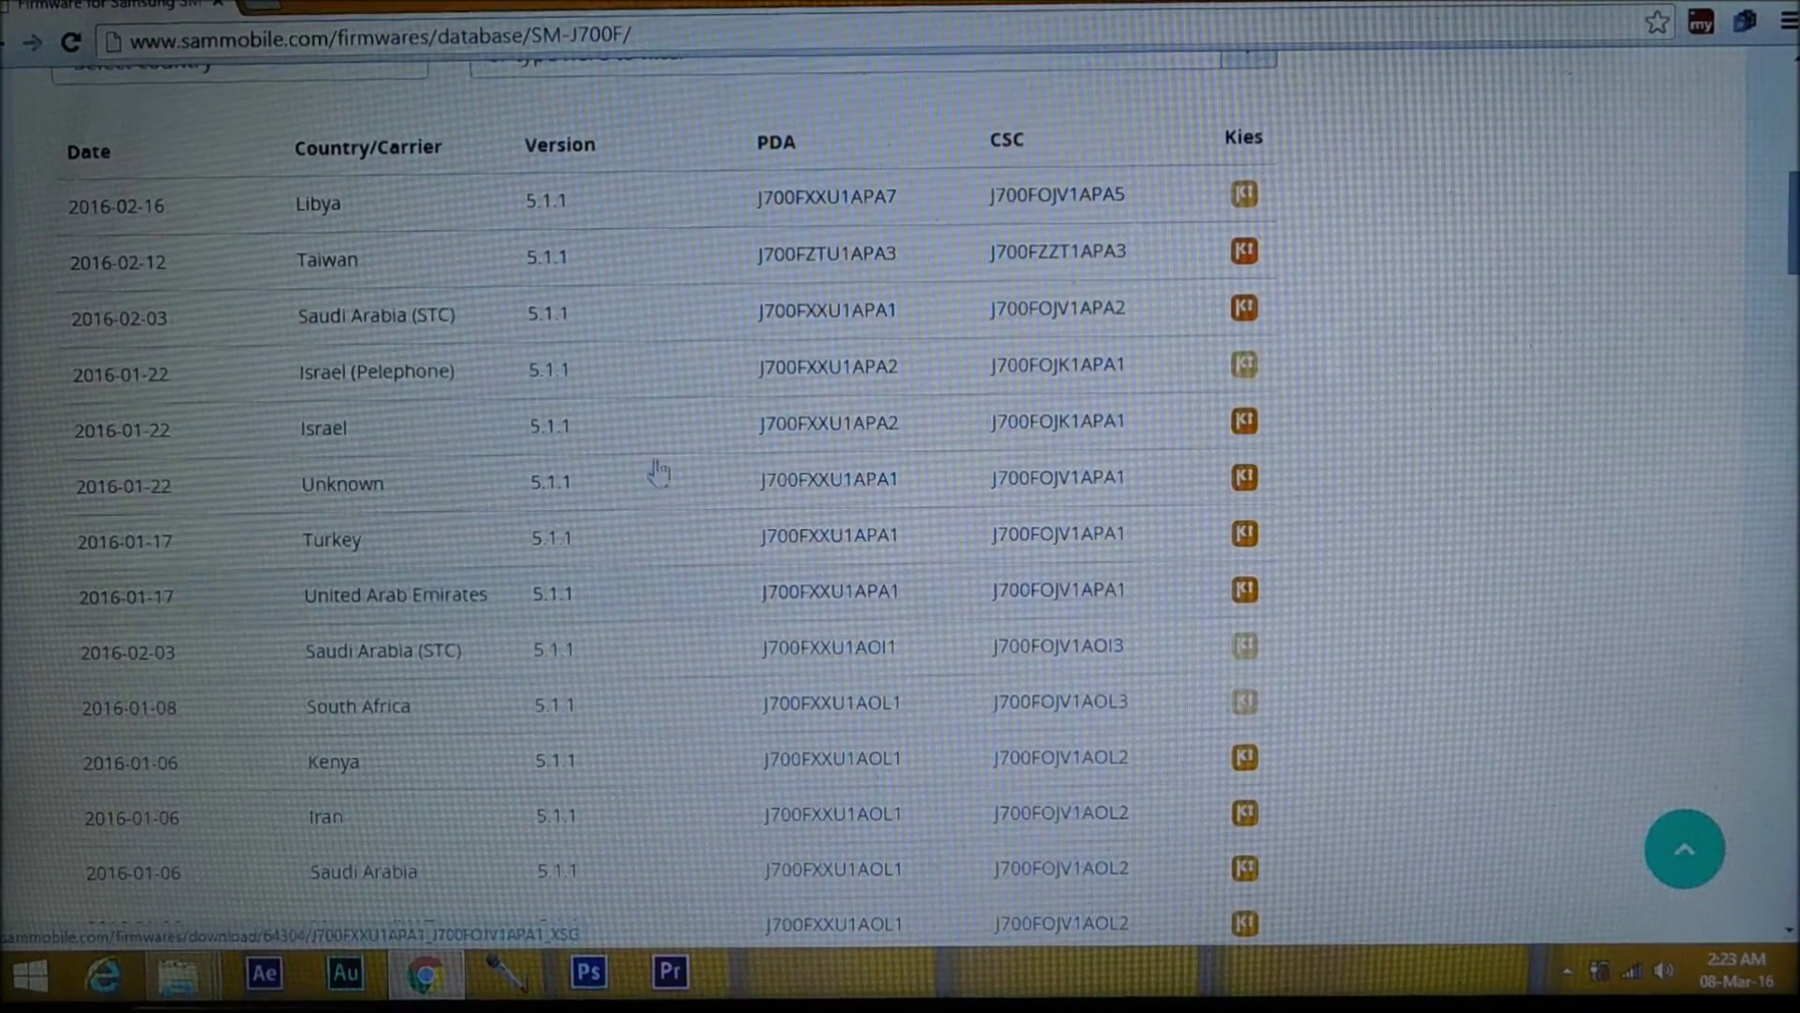
scroll(657, 473, "down", 3)
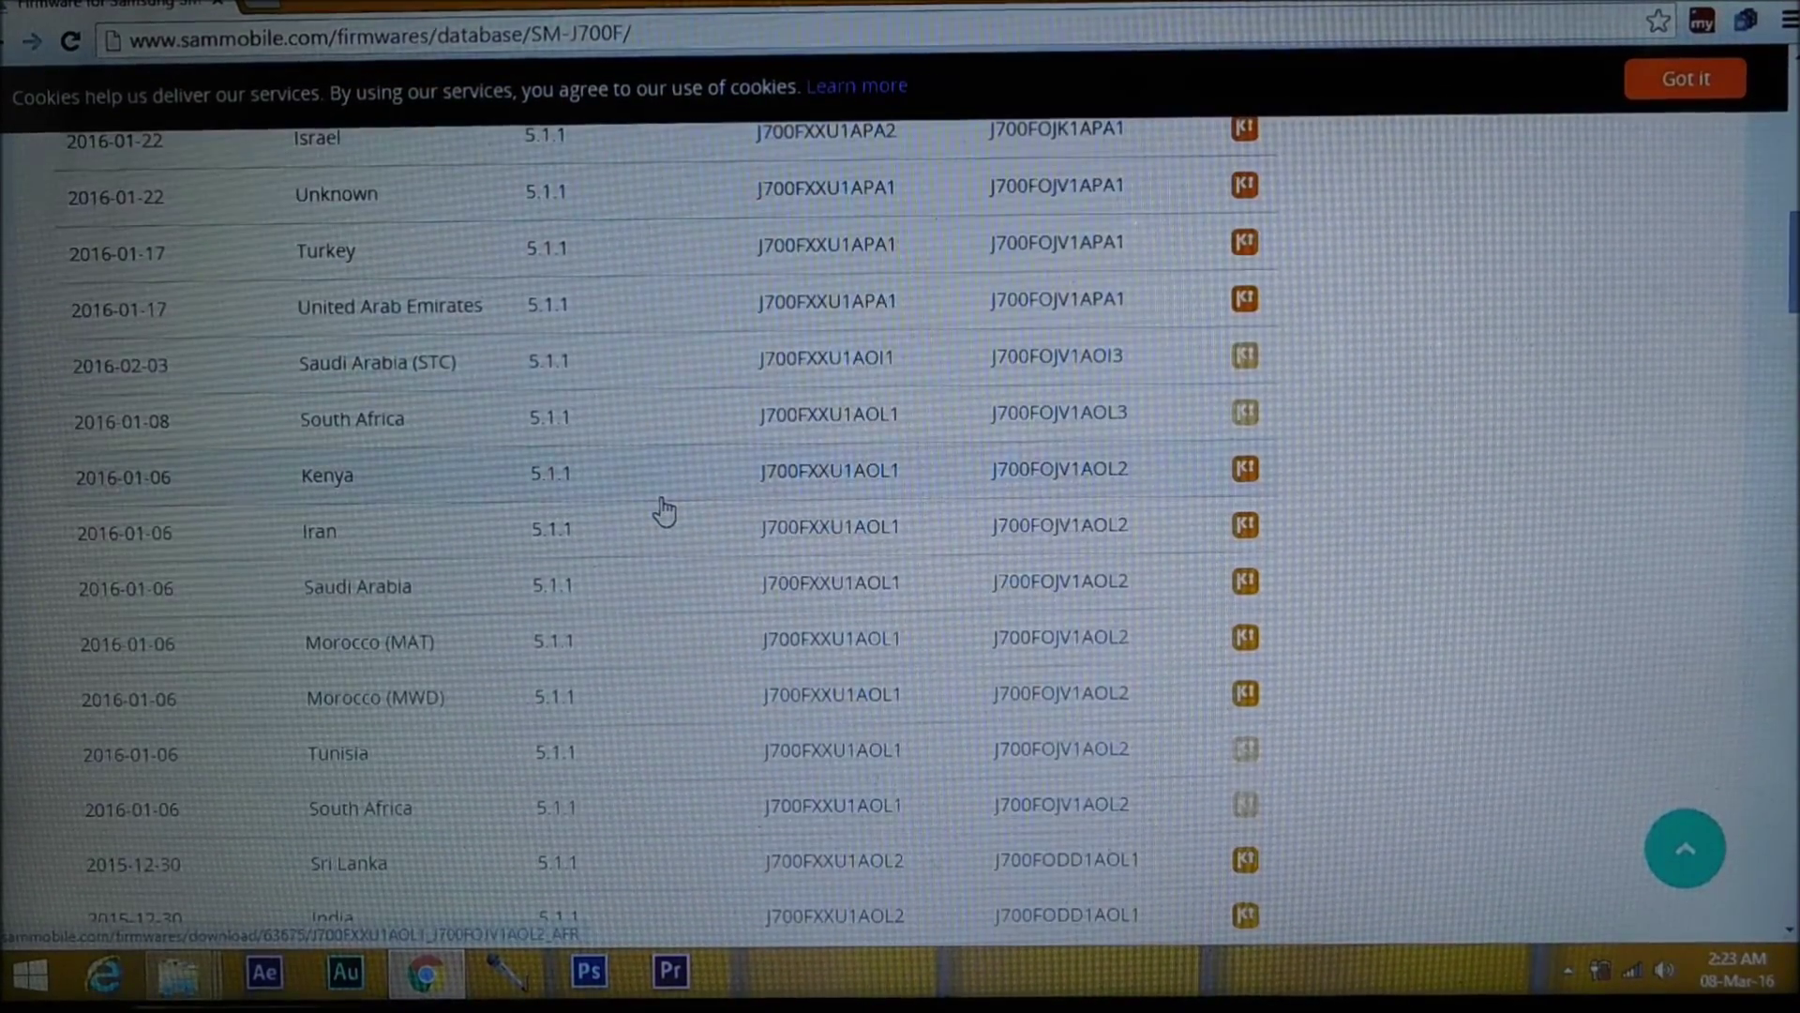
scroll(664, 509, "down", 1)
scroll(665, 510, "down", 1)
scroll(664, 510, "down", 2)
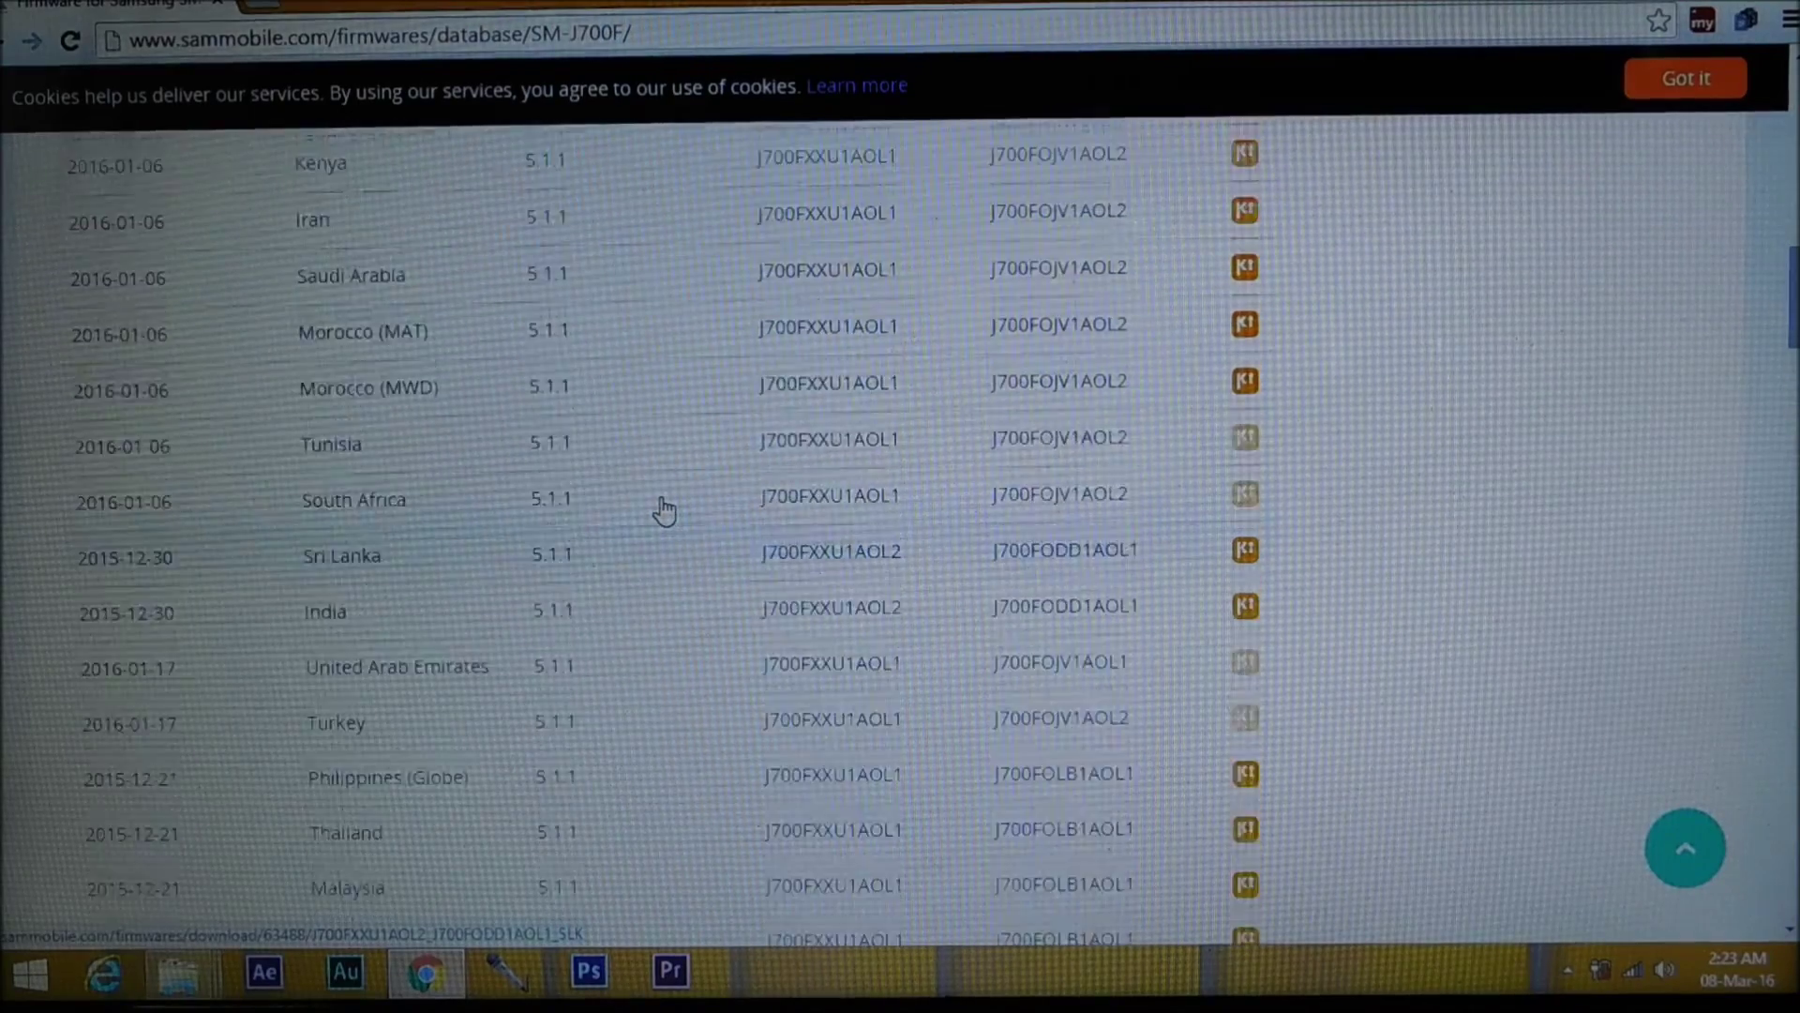
scroll(664, 510, "up", 1)
scroll(664, 510, "down", 3)
scroll(664, 509, "down", 2)
scroll(664, 509, "down", 2)
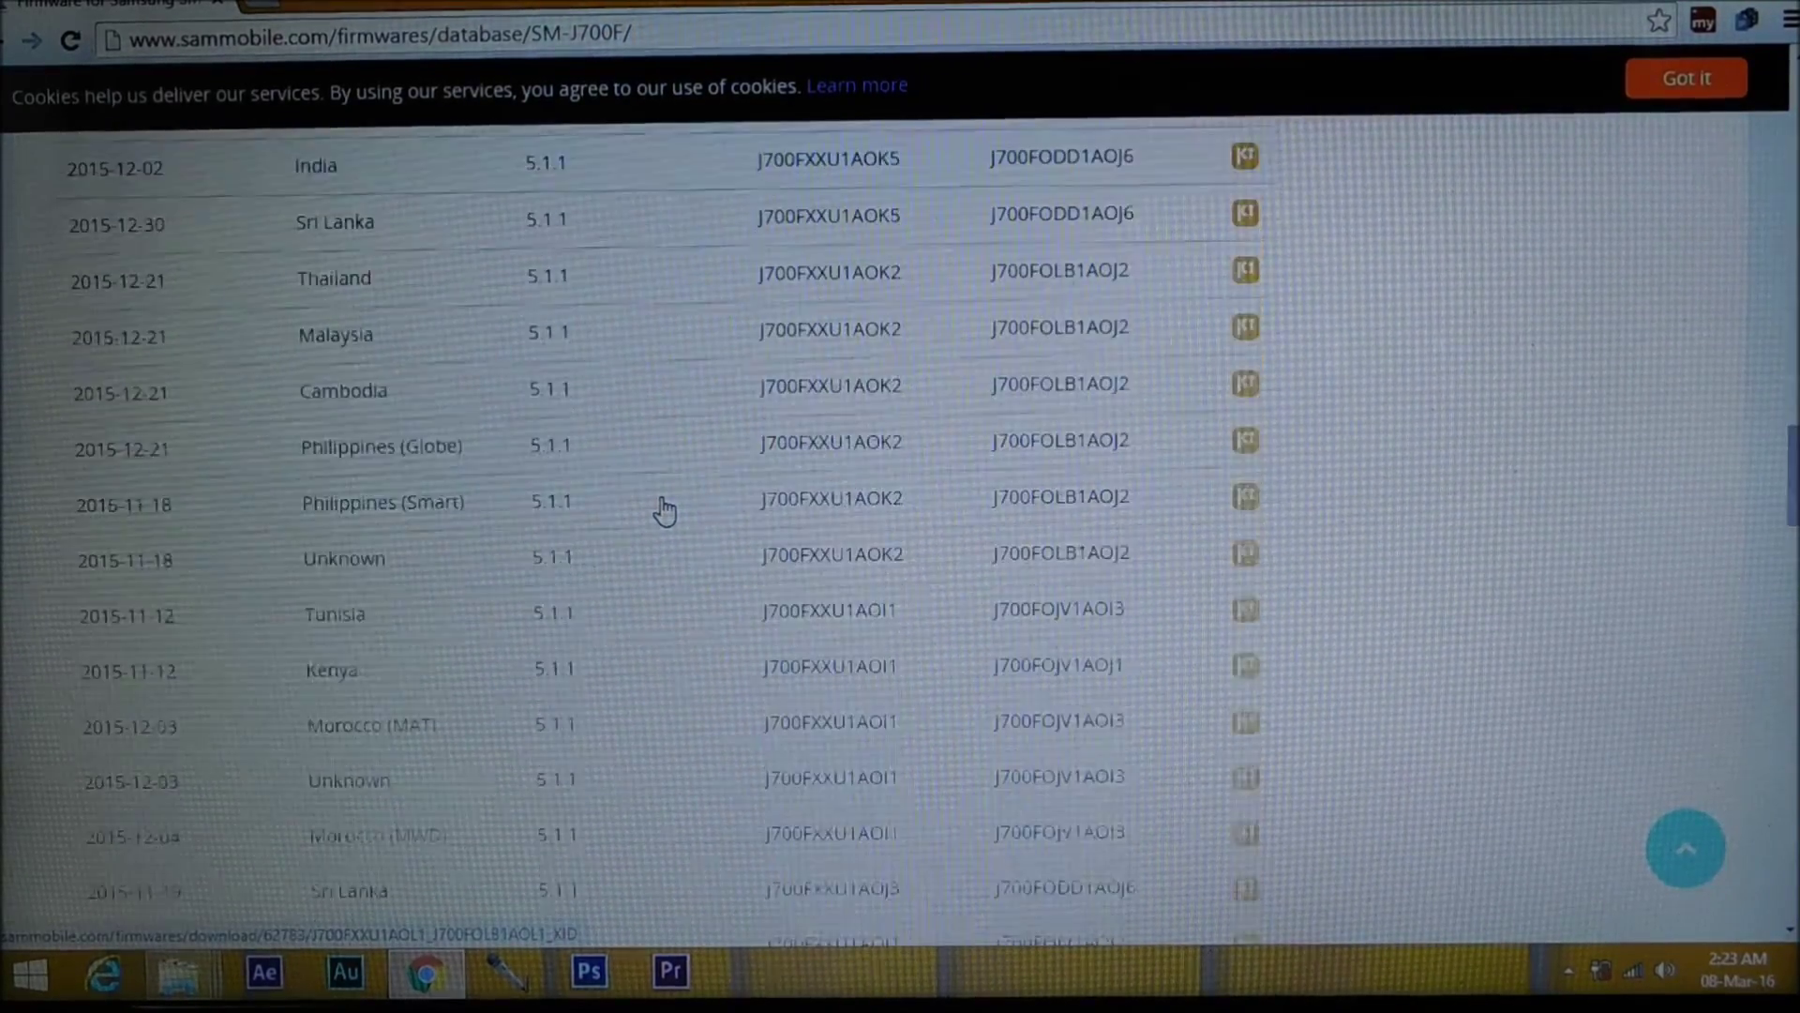
scroll(664, 510, "up", 3)
- Choose the India SM-J700F firmware (Android 5.1.1, PDA J700FXXU1AOK8) from the results
left_click(663, 506)
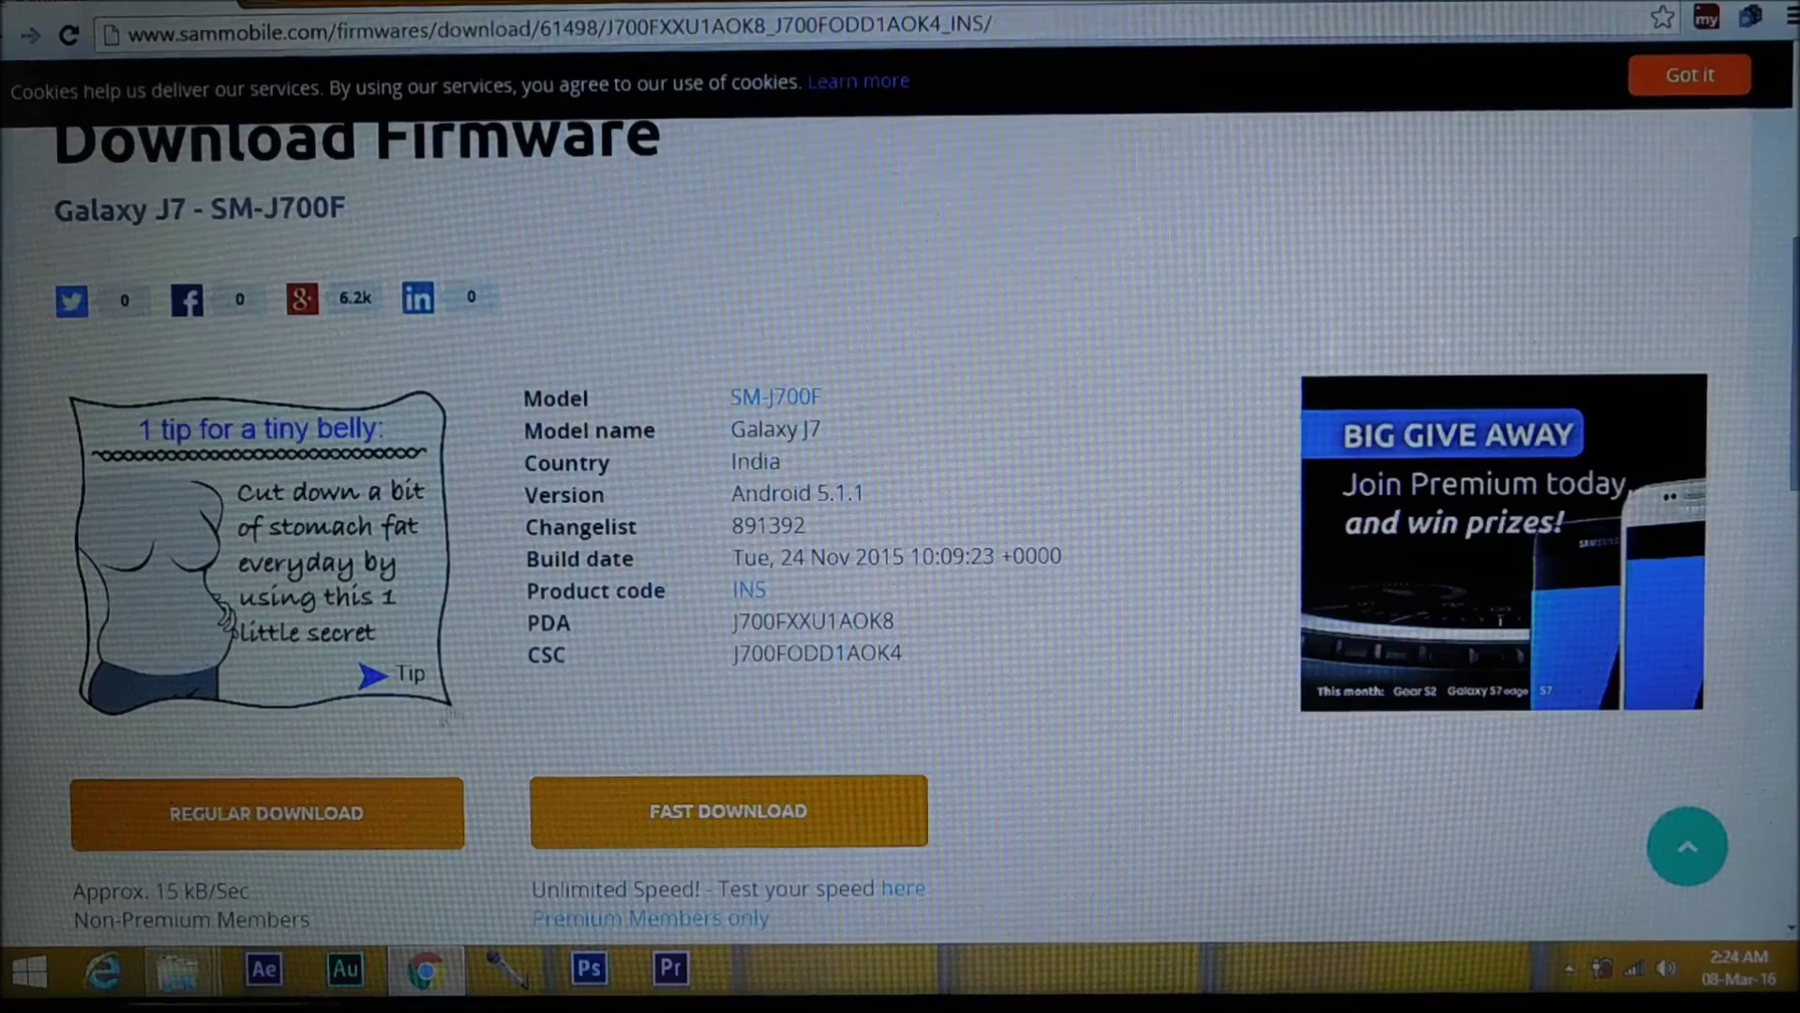
left_click(332, 826)
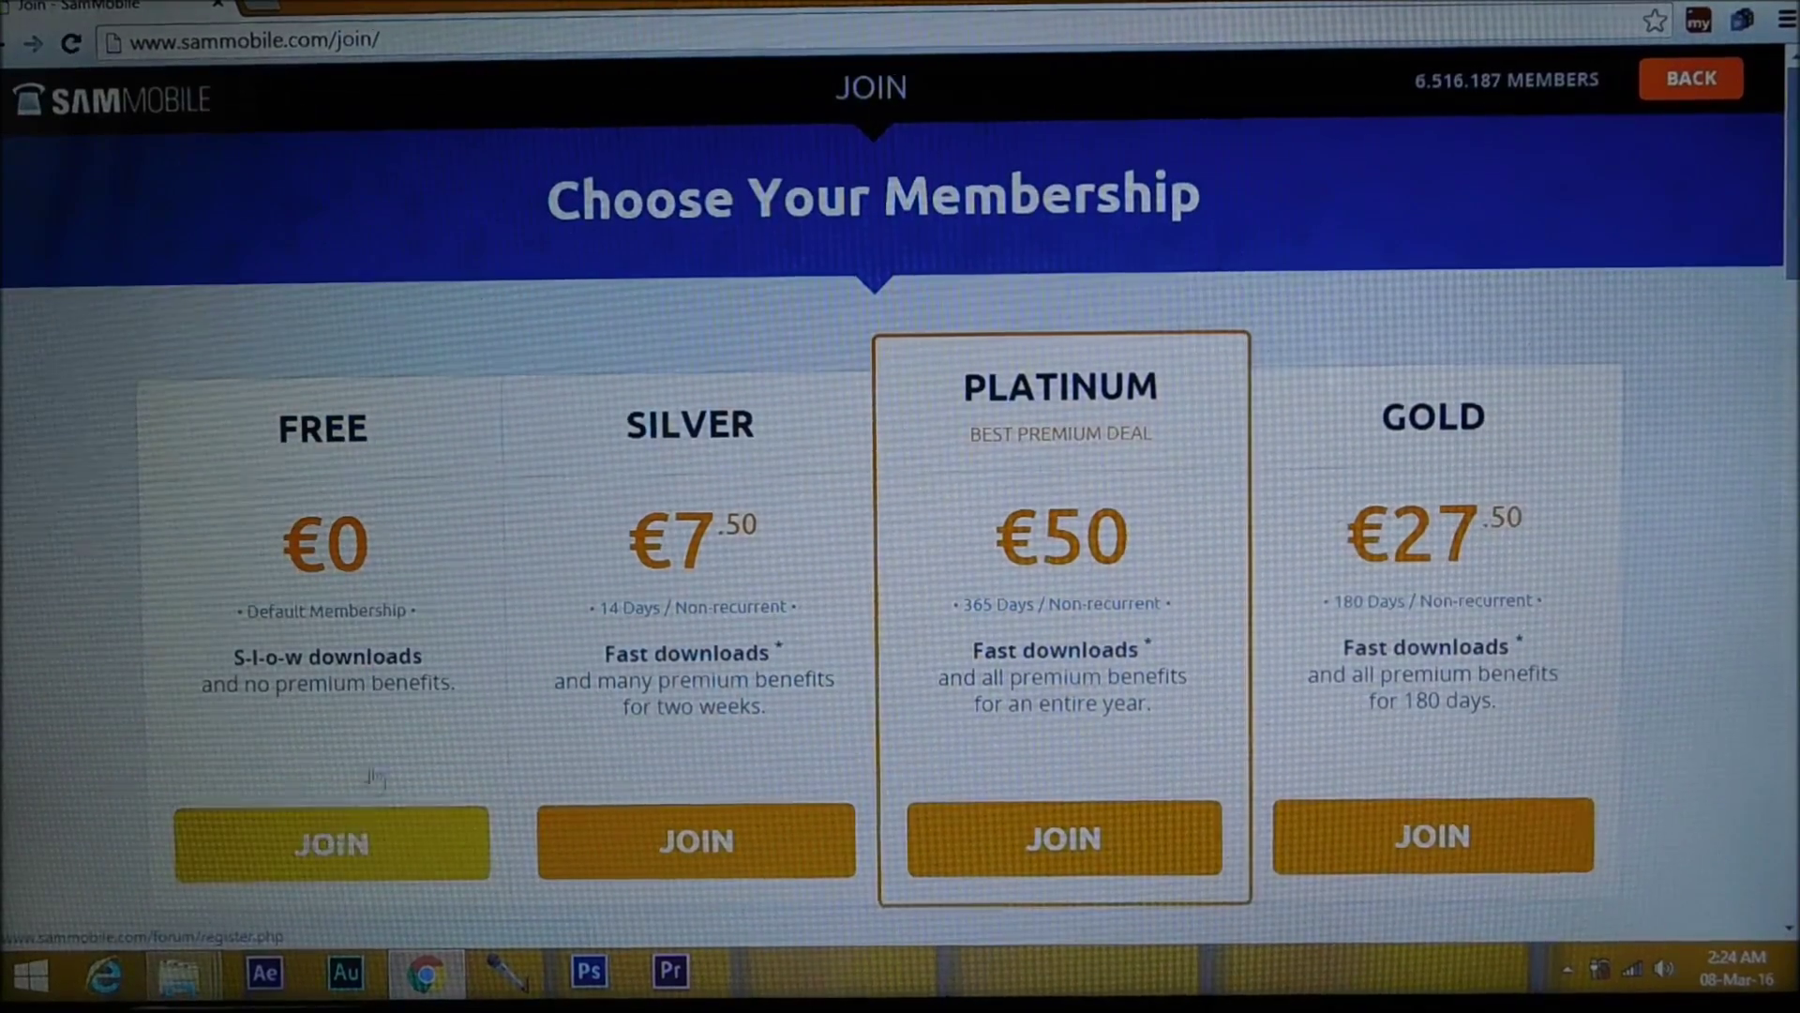
left_click(360, 892)
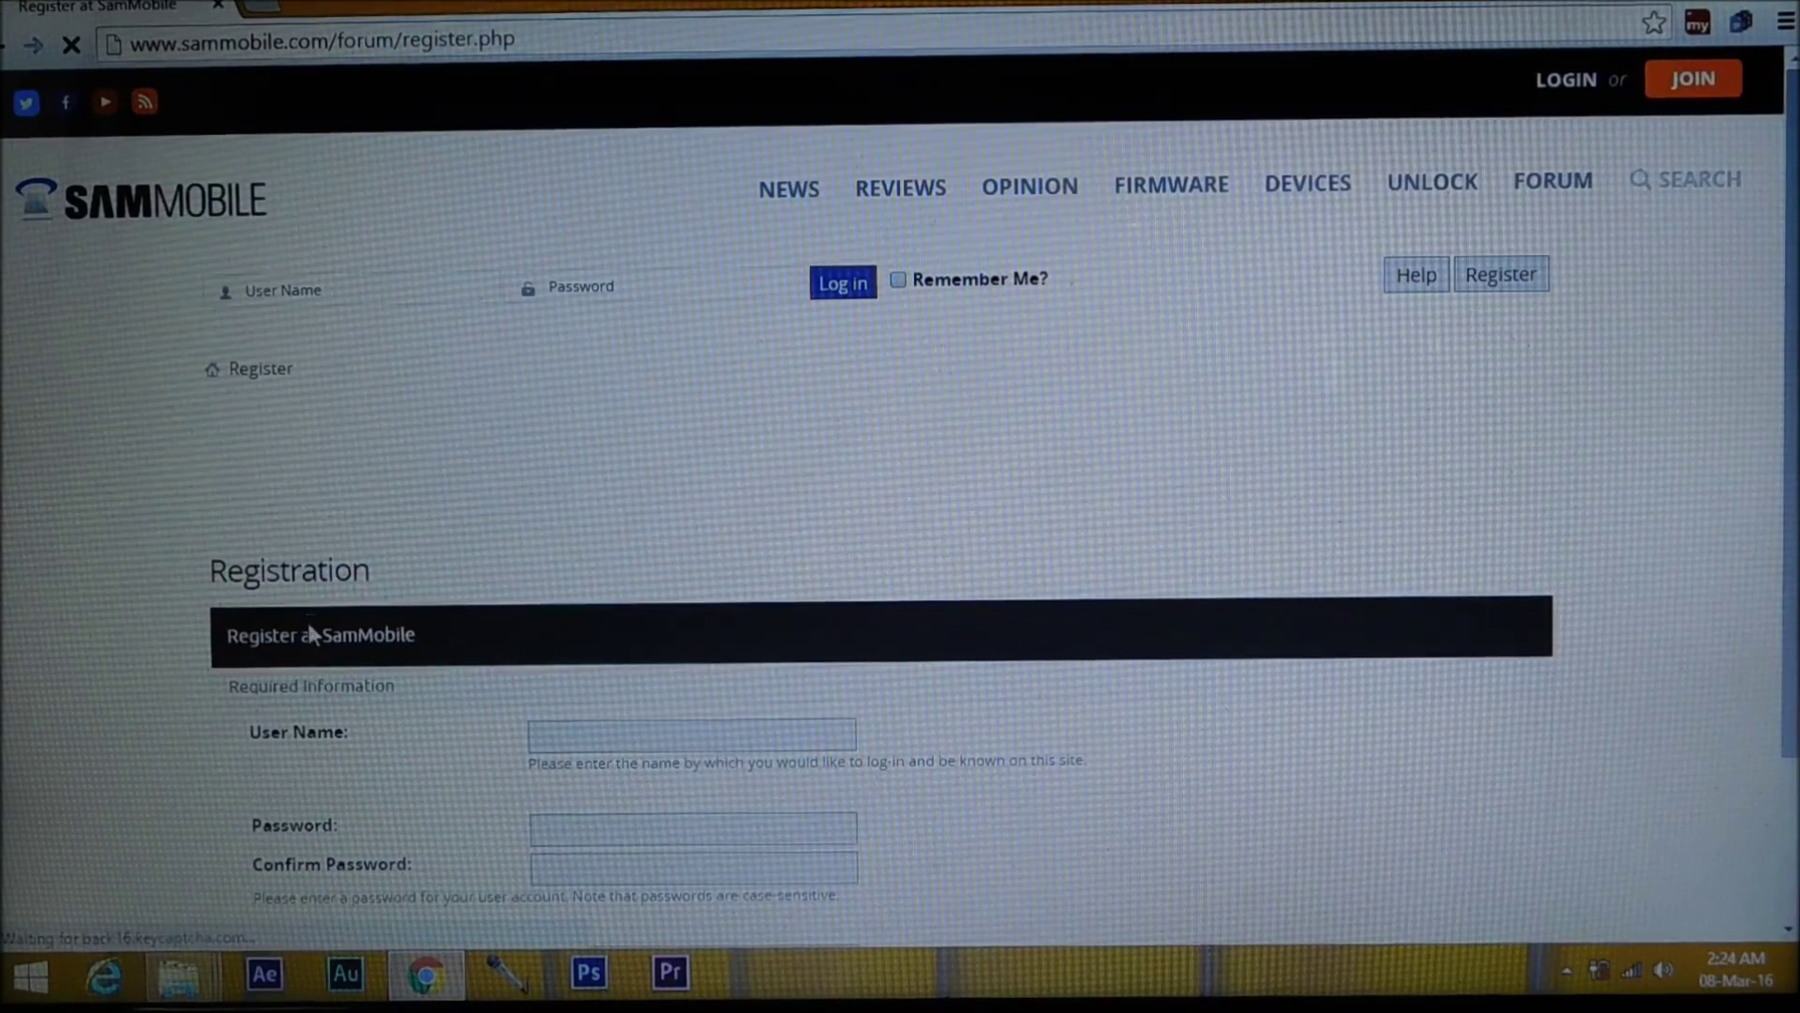
scroll(455, 610, "down", 2)
scroll(458, 608, "down", 1)
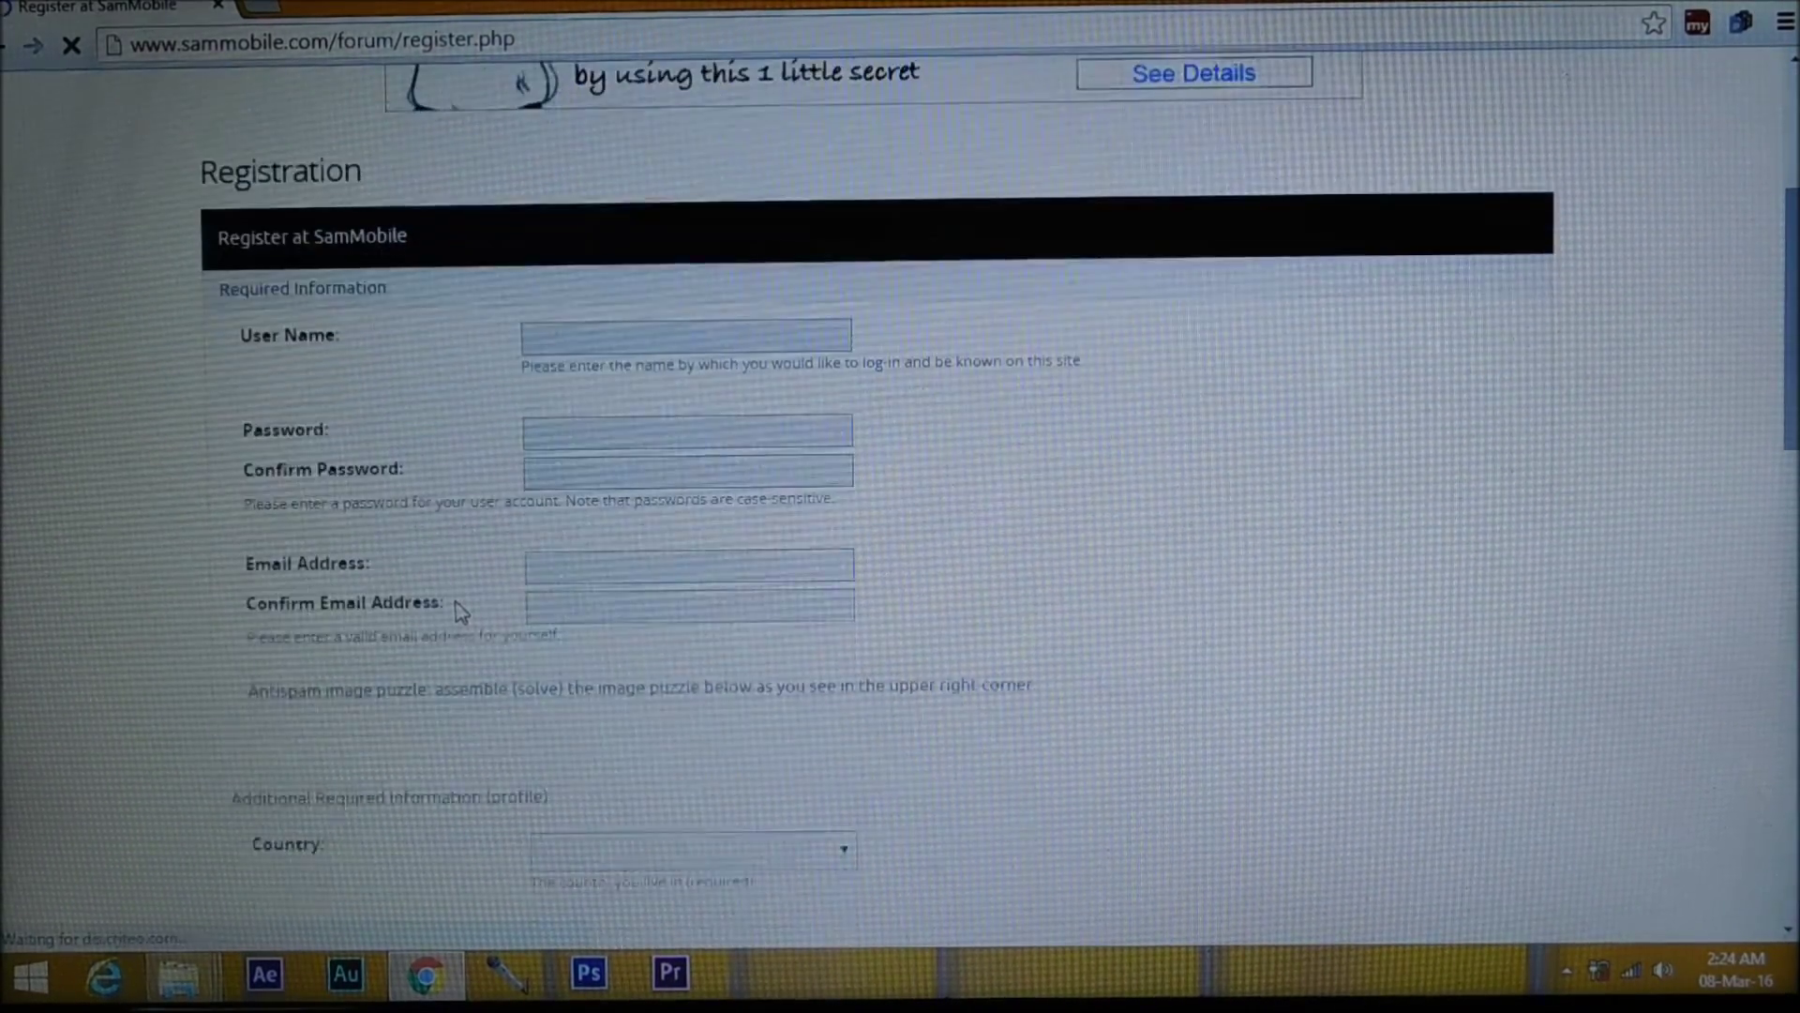
scroll(630, 570, "up", 3)
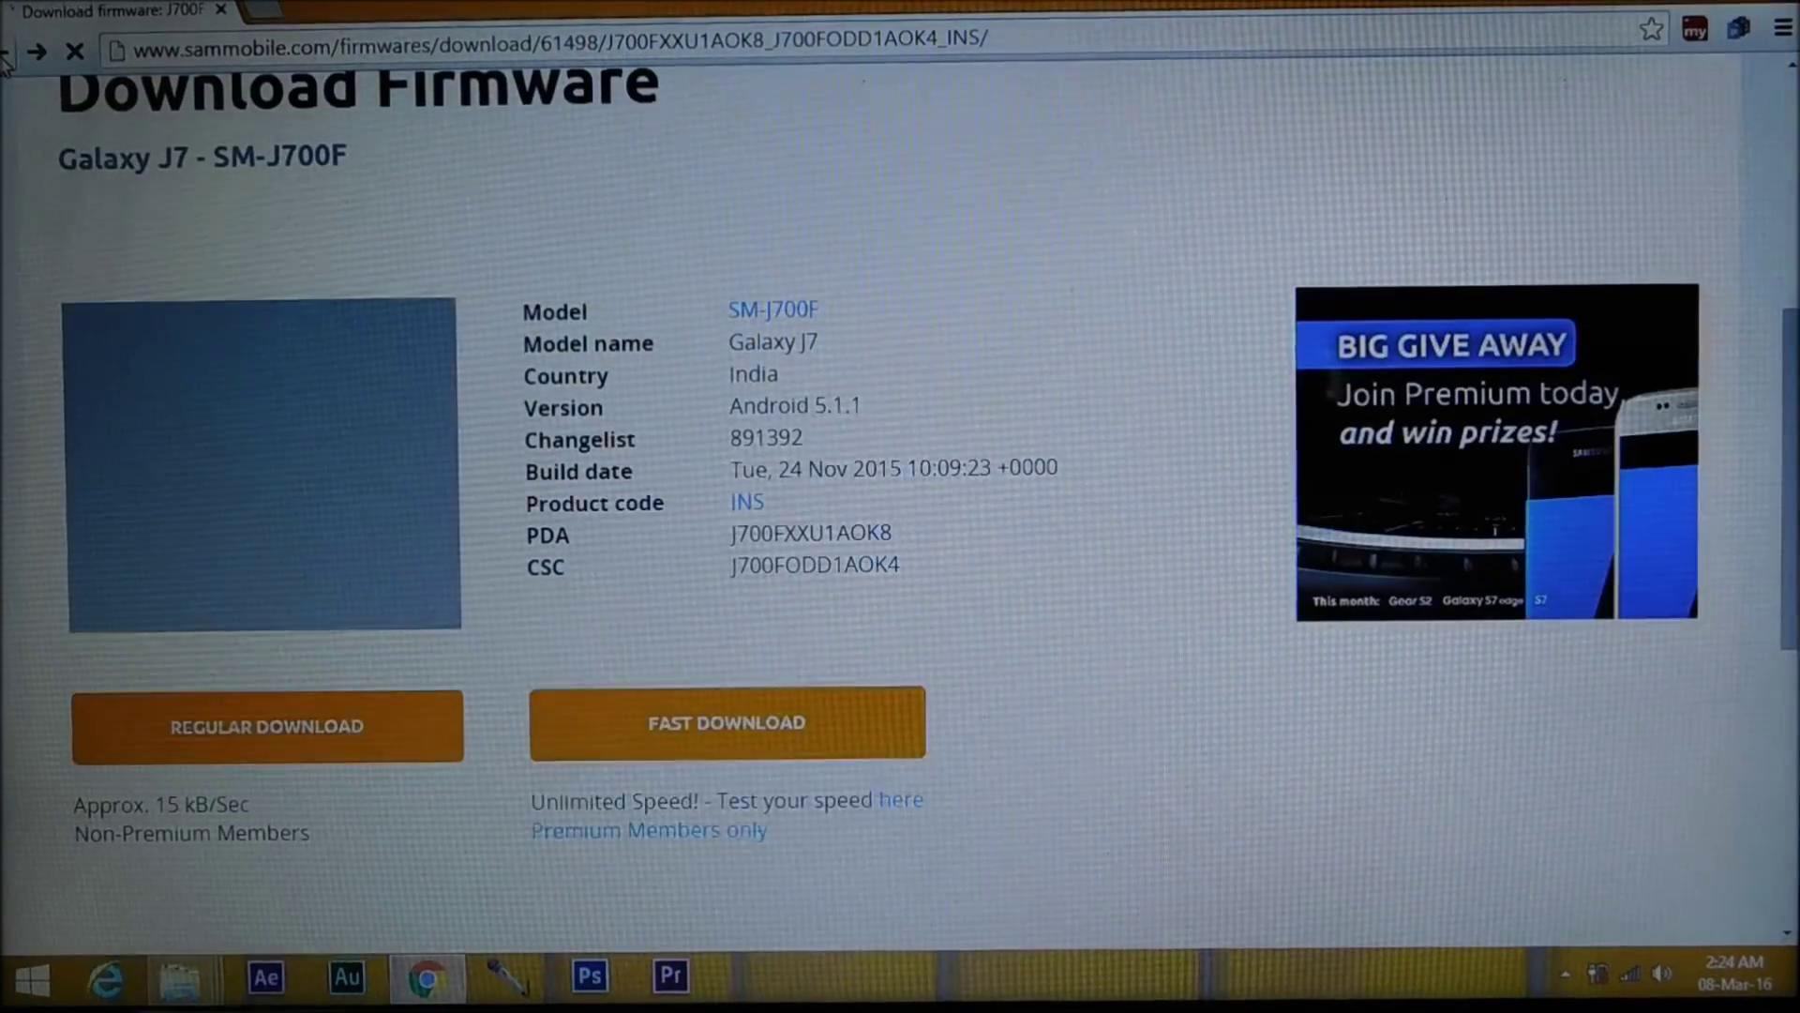
scroll(582, 361, "down", 3)
scroll(582, 361, "down", 3)
scroll(582, 362, "down", 3)
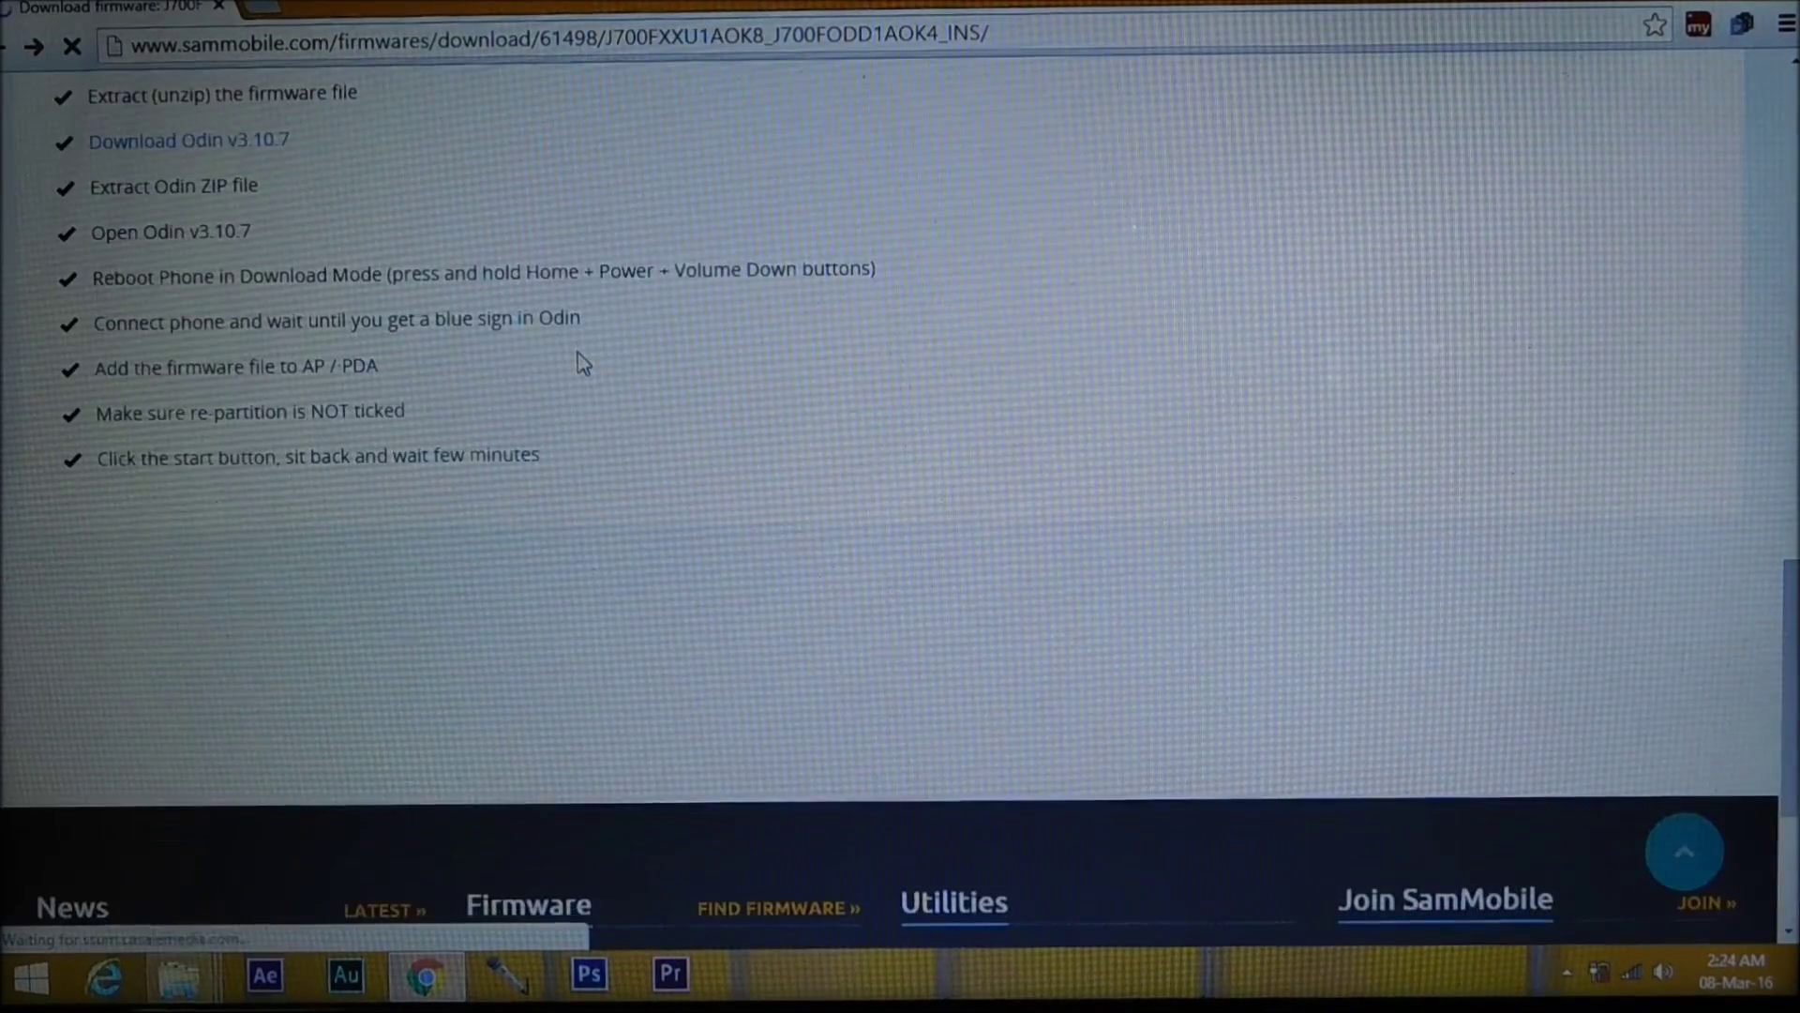
scroll(583, 362, "up", 2)
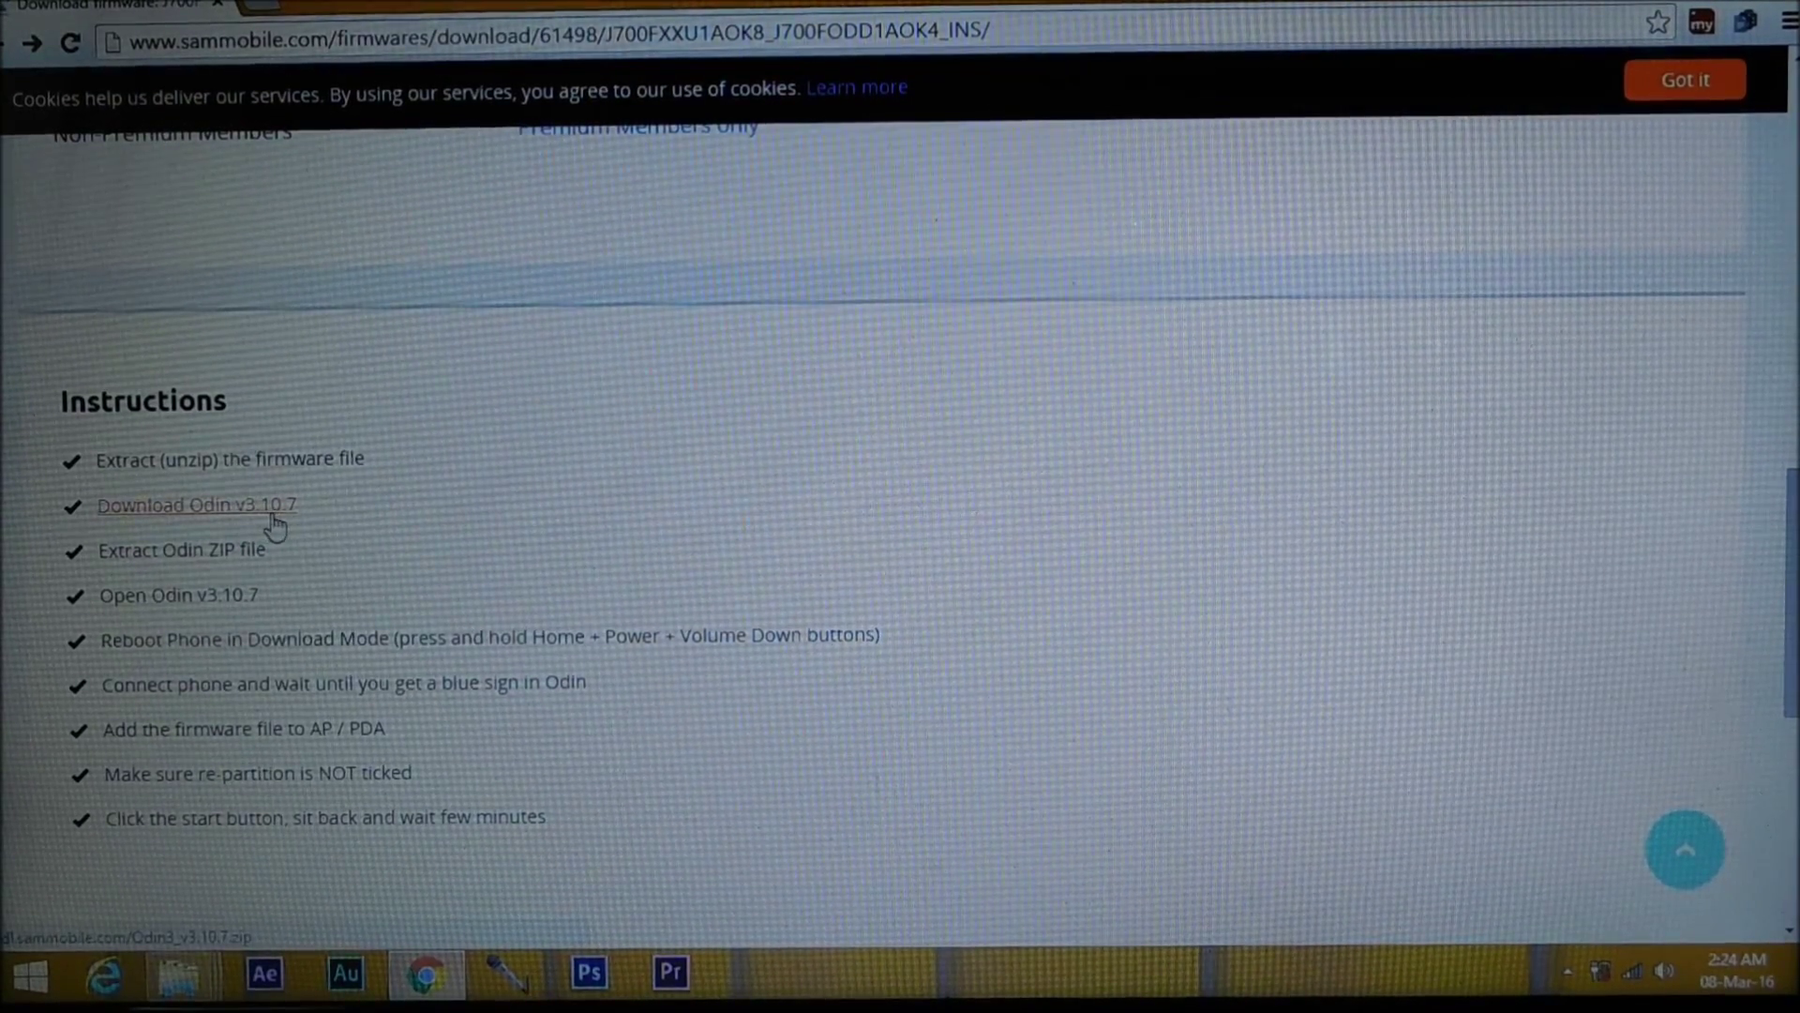
scroll(725, 520, "up", 2)
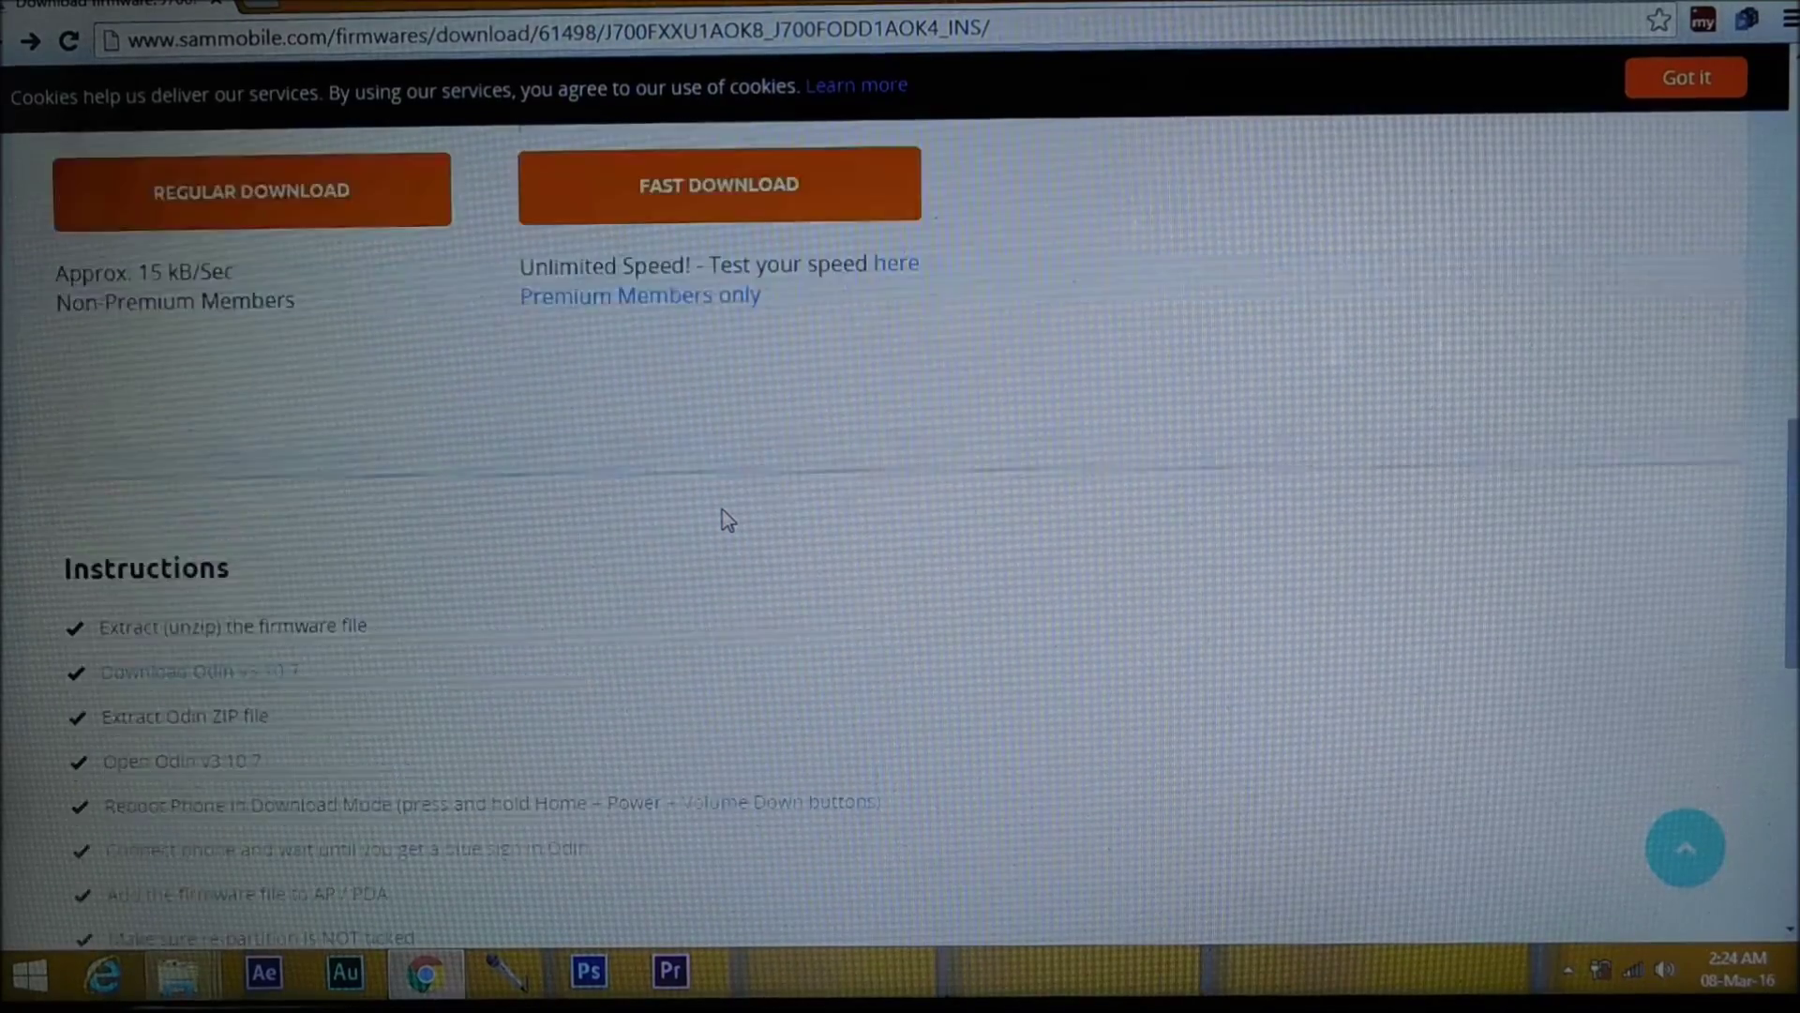
scroll(727, 518, "up", 2)
scroll(726, 520, "up", 3)
scroll(726, 520, "up", 5)
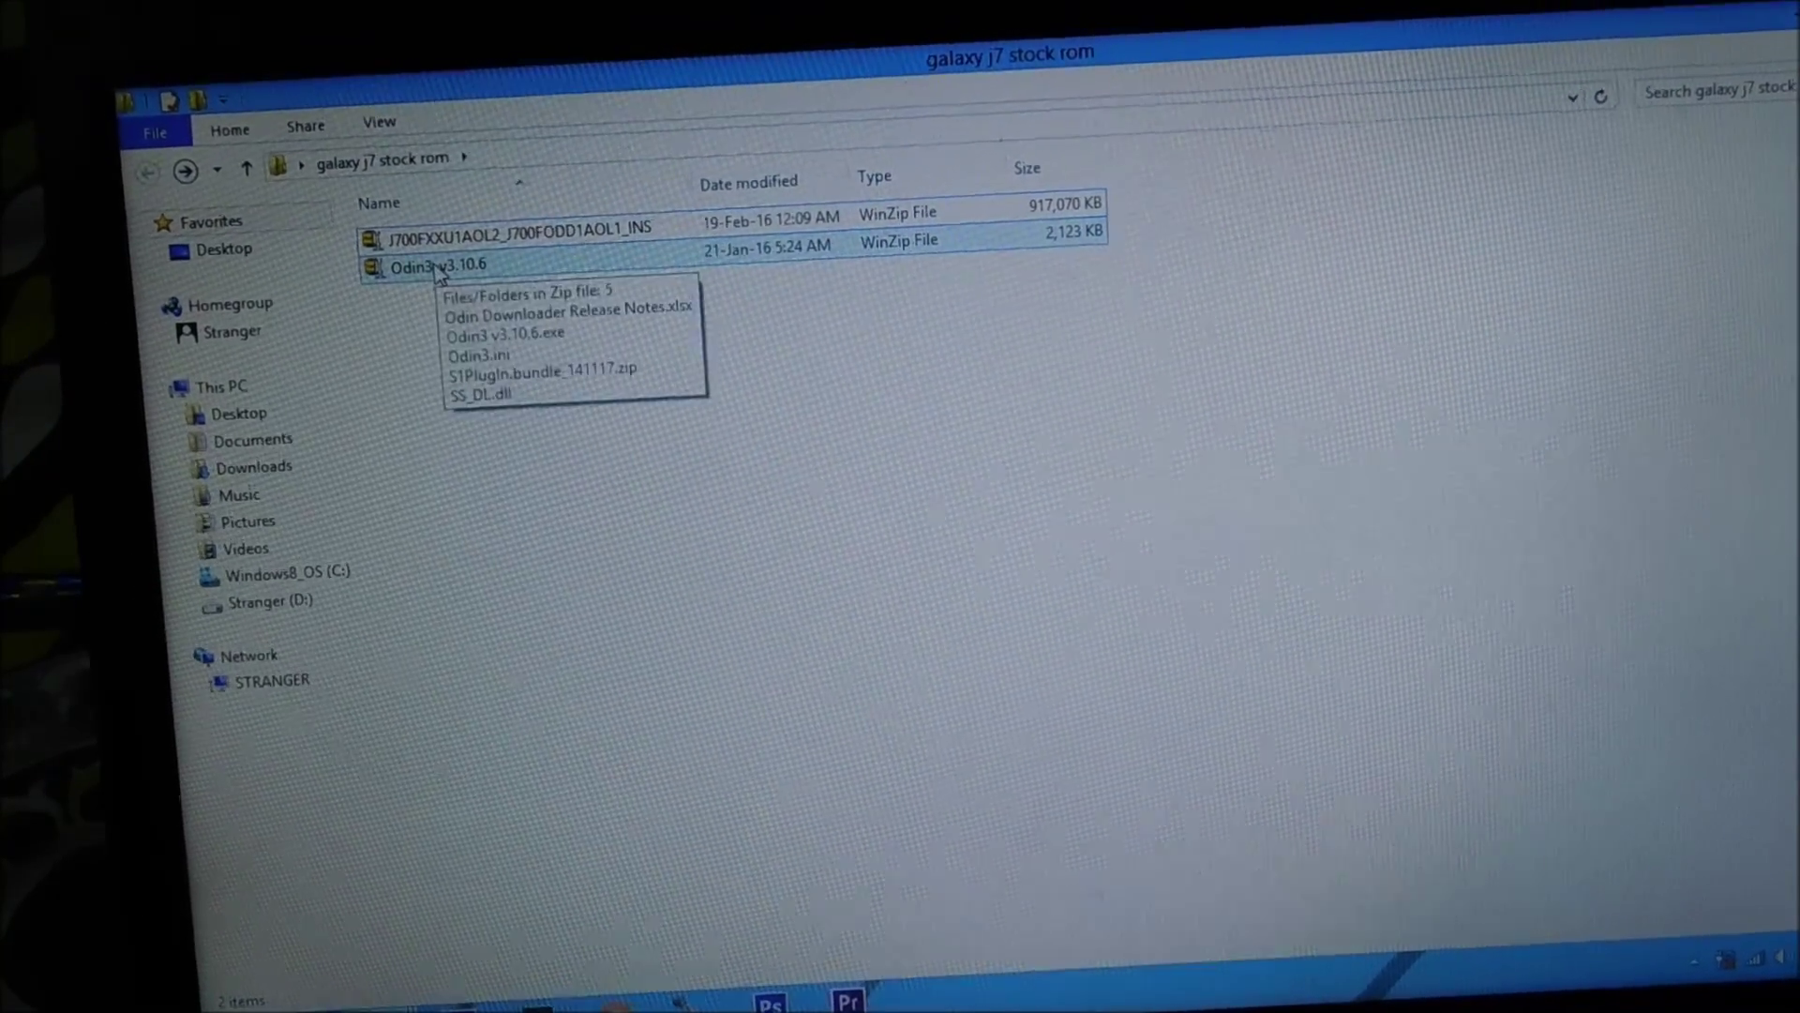
- Extract the Odin3 and firmware zip archives into their own folders with WinZip
right_click(455, 265)
left_click(760, 453)
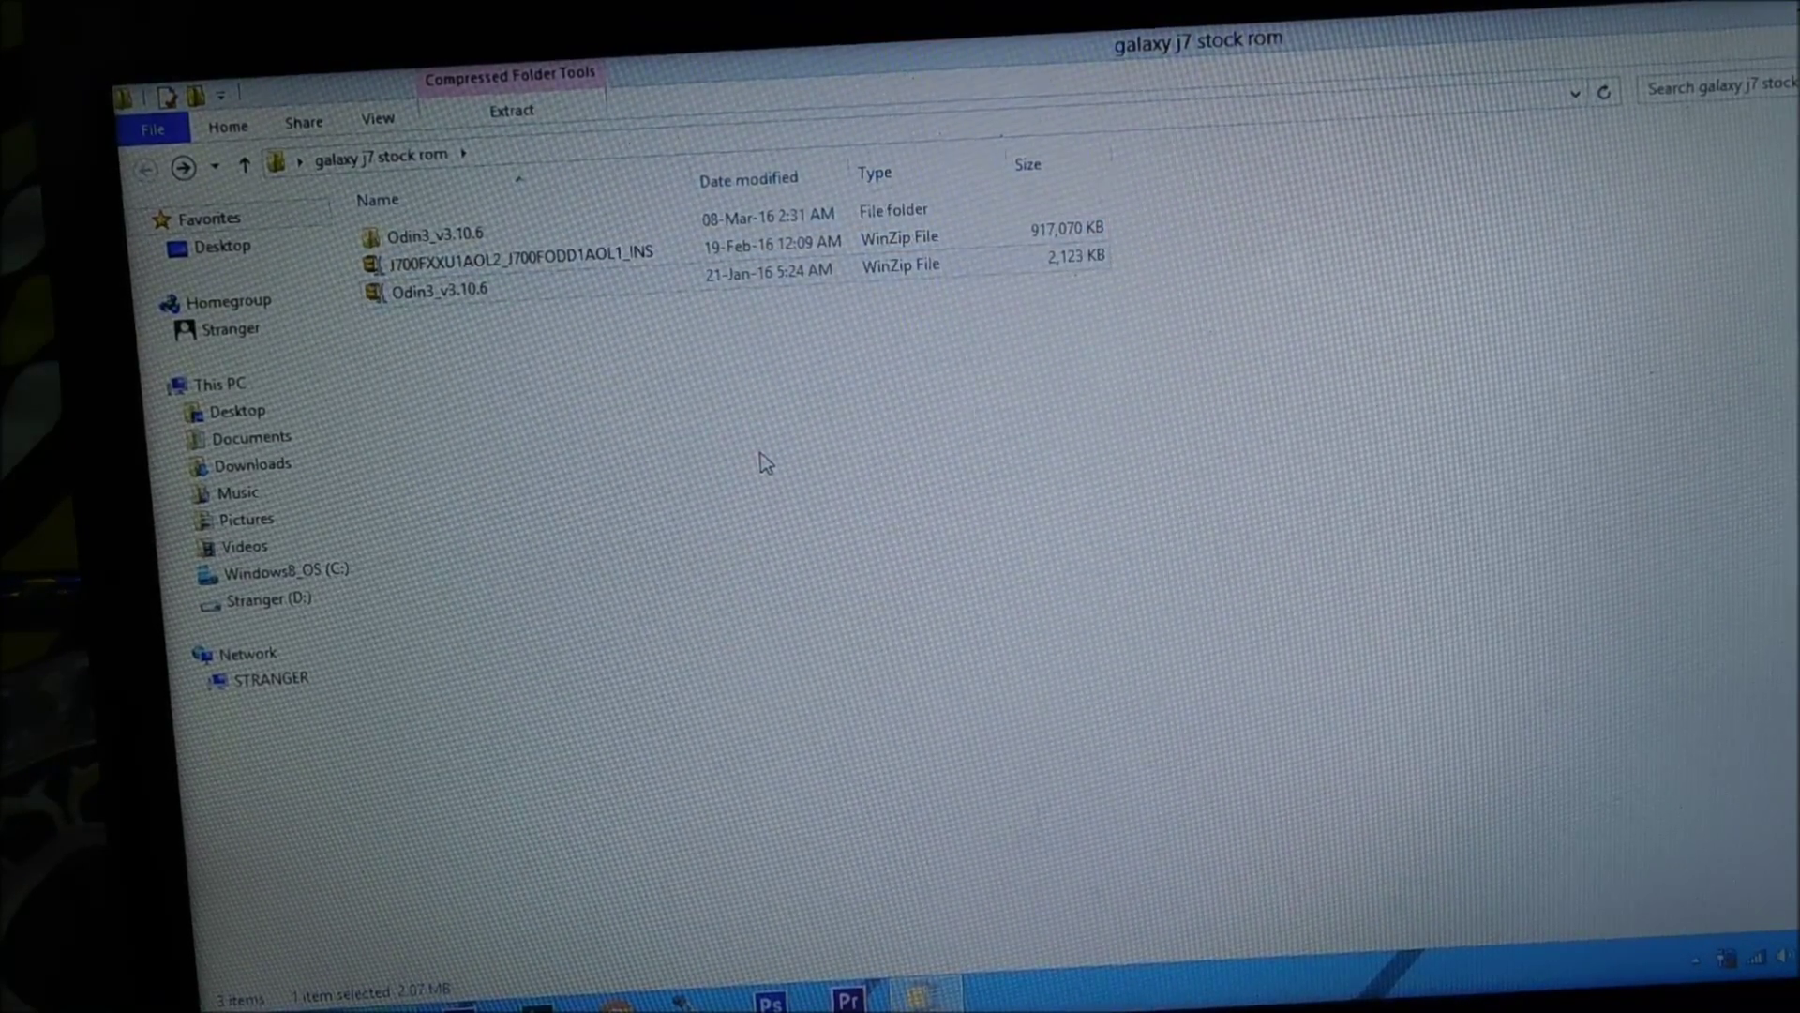
key("ctrl+a")
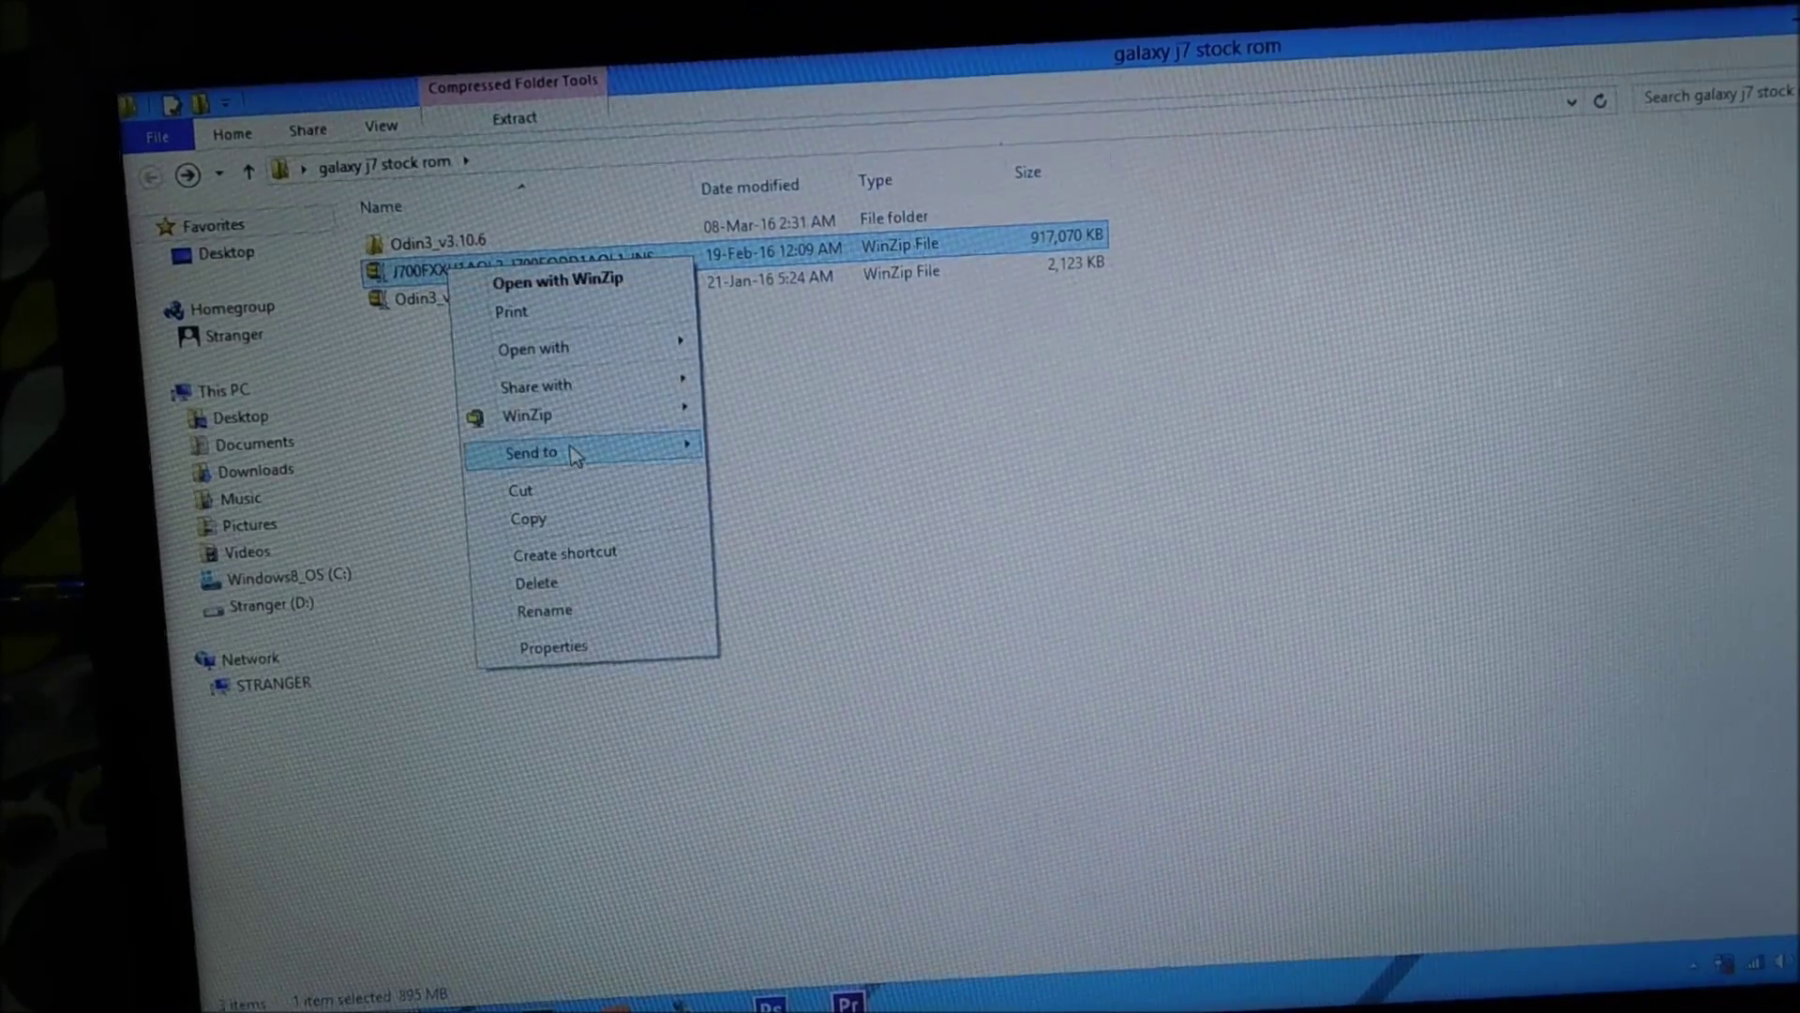
mouse_move(528, 414)
left_click(956, 445)
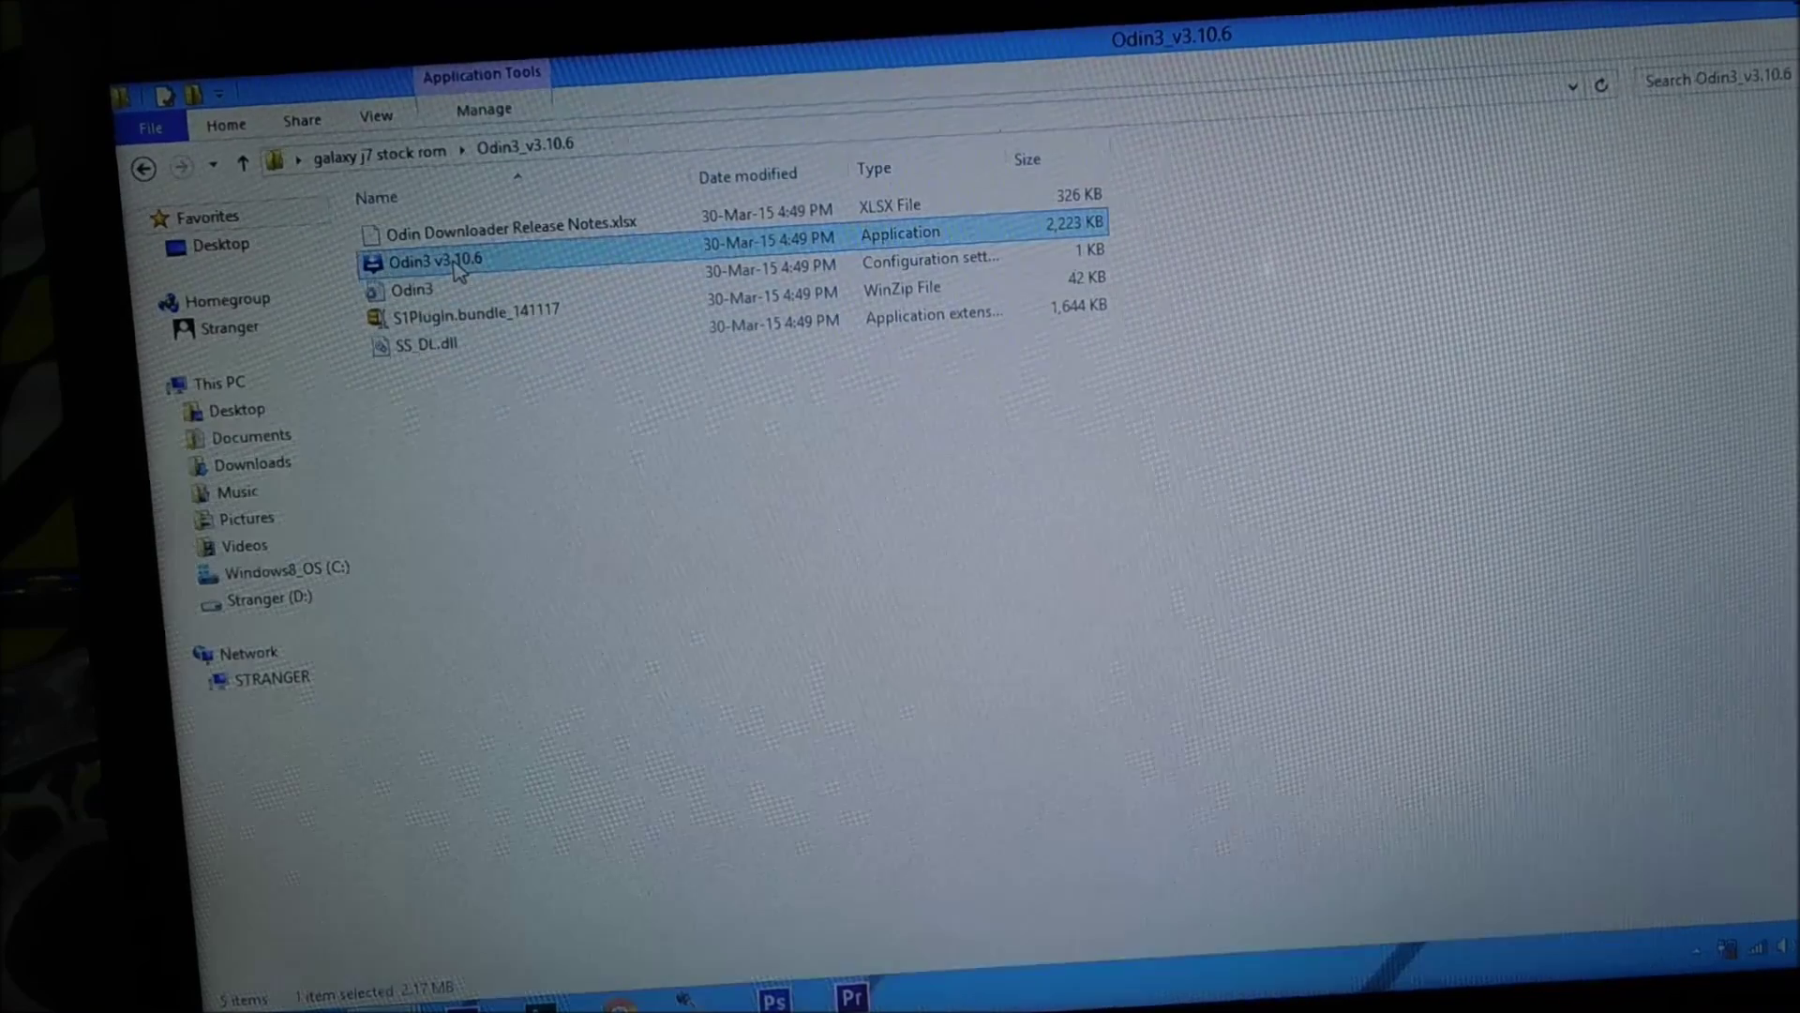
- Run Odin3 v3.10.6.exe as administrator, approving the User Account Control prompt
right_click(458, 271)
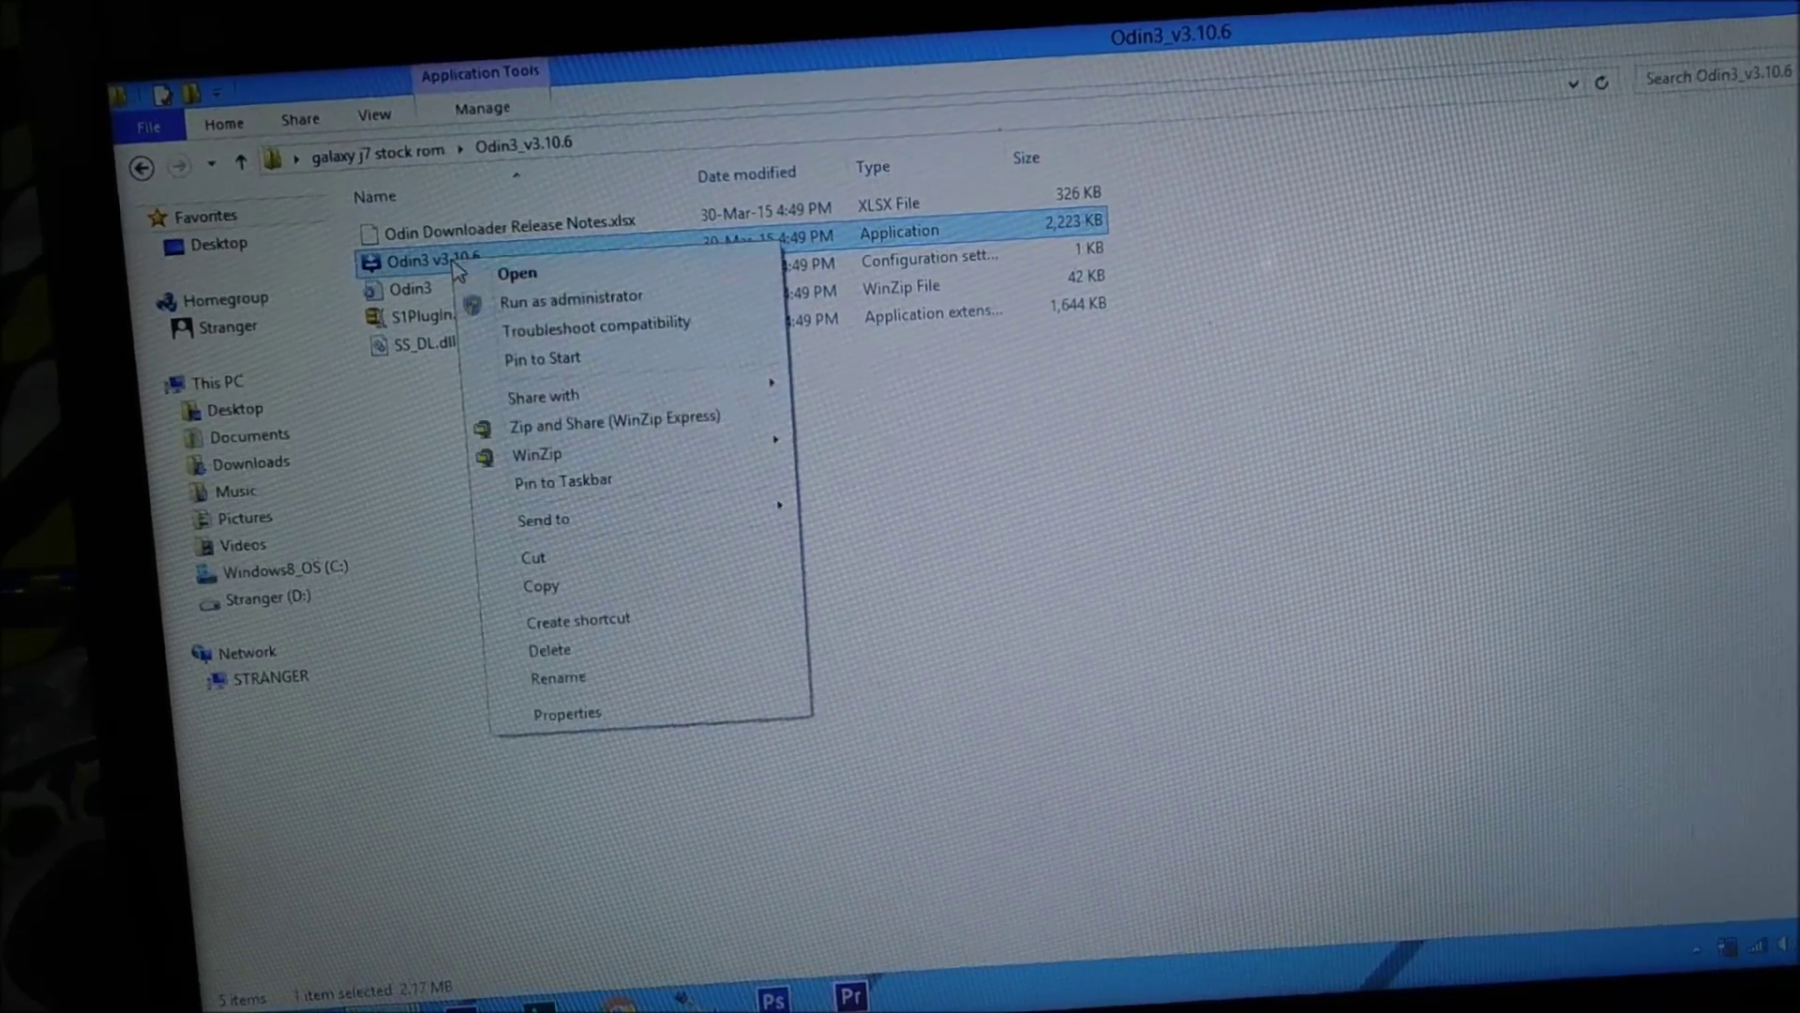
left_click(534, 302)
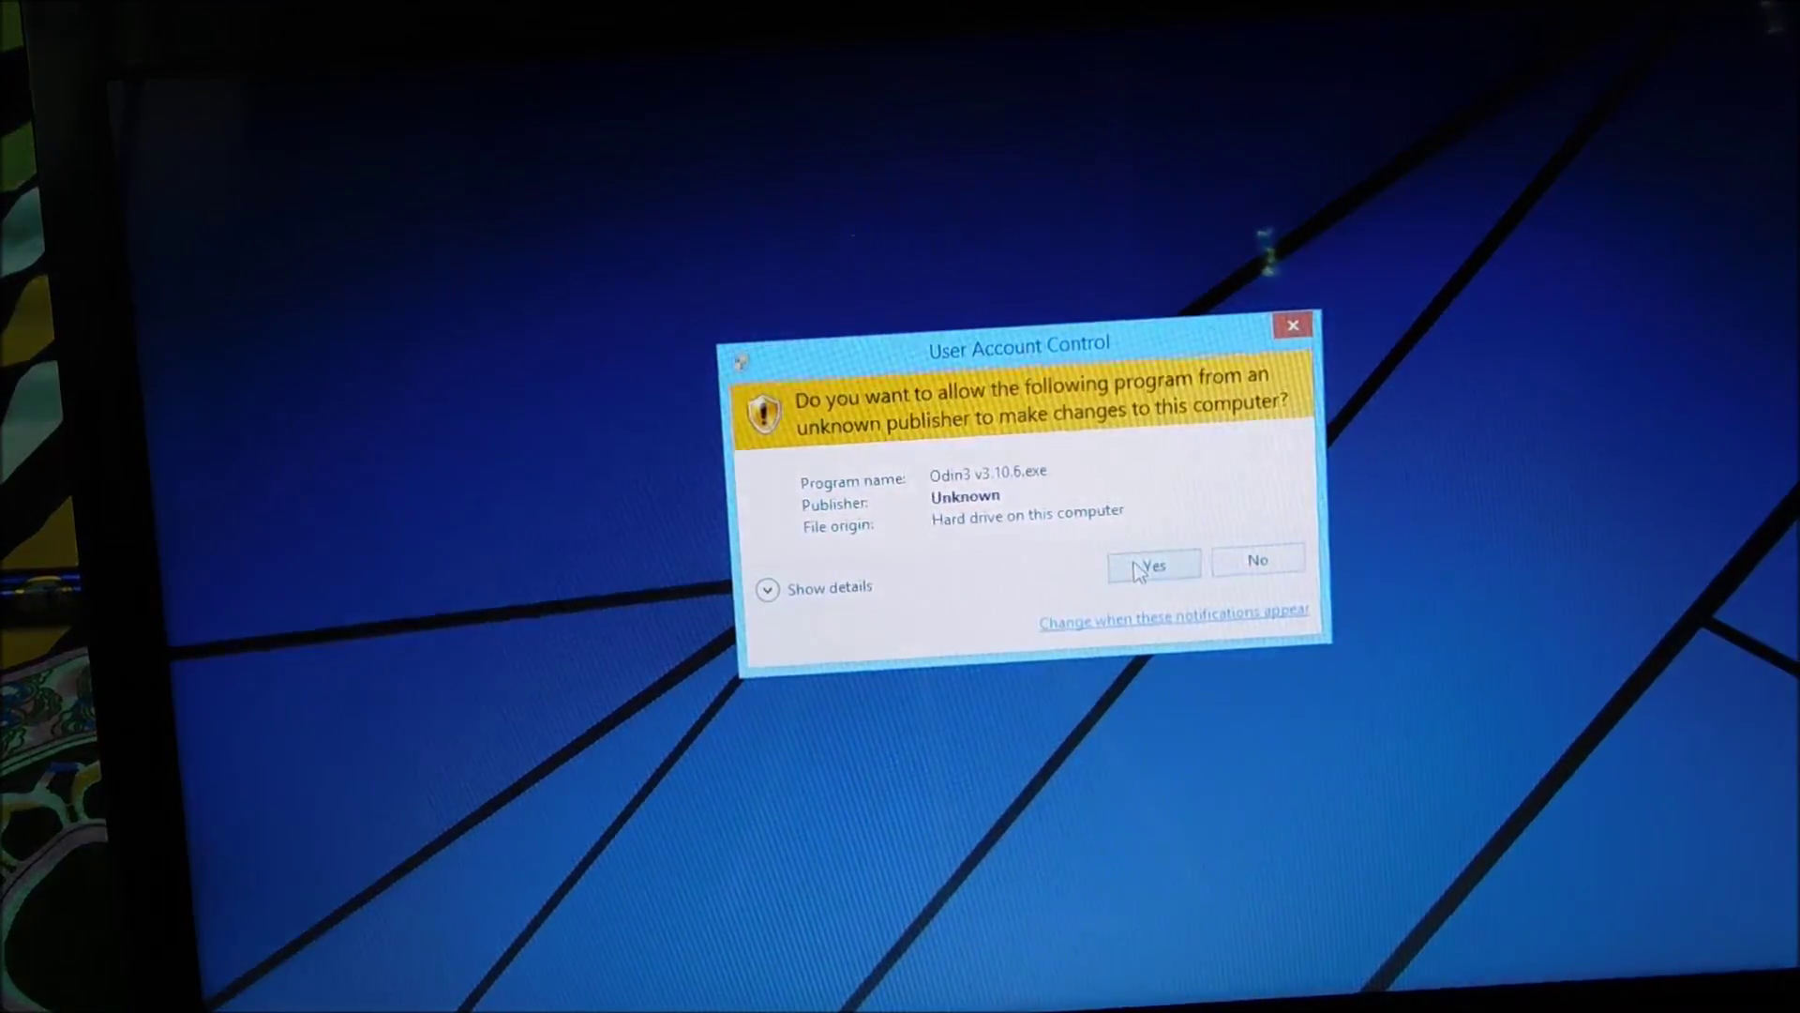
left_click(1139, 569)
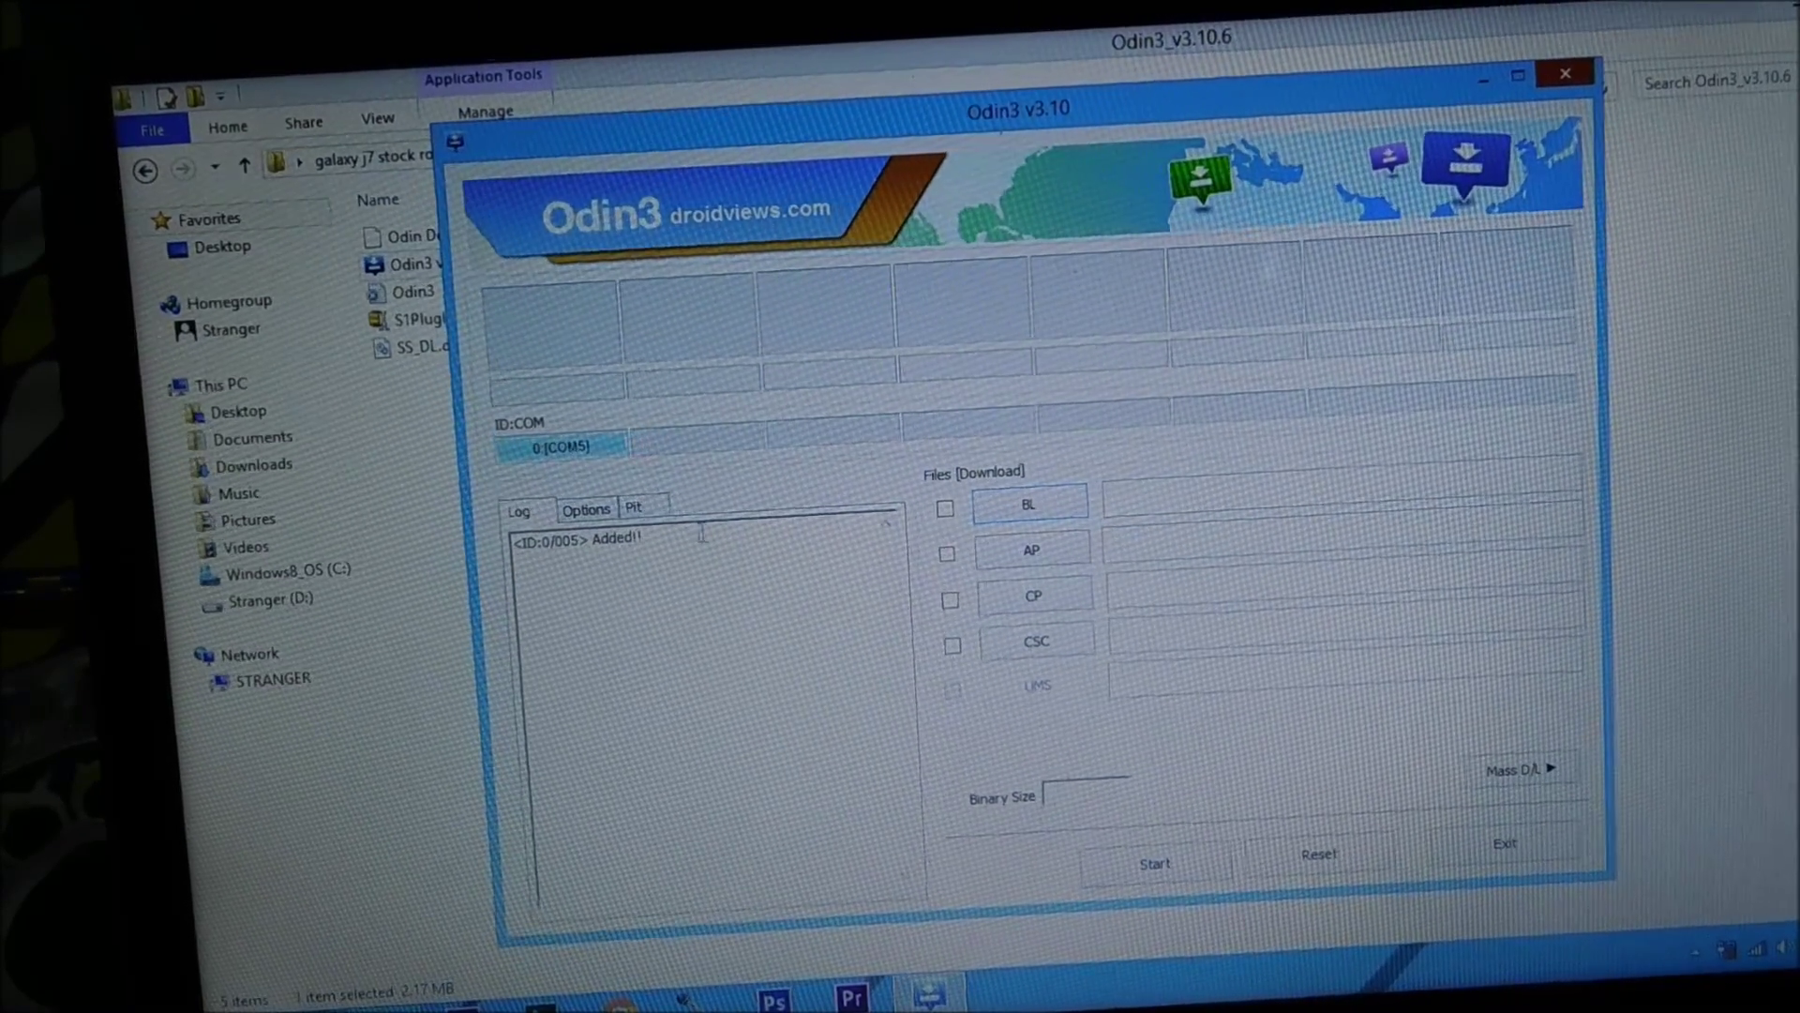
- Select the extracted J700F firmware .tar.md5 file for Odin3's AP slot
left_click(1027, 555)
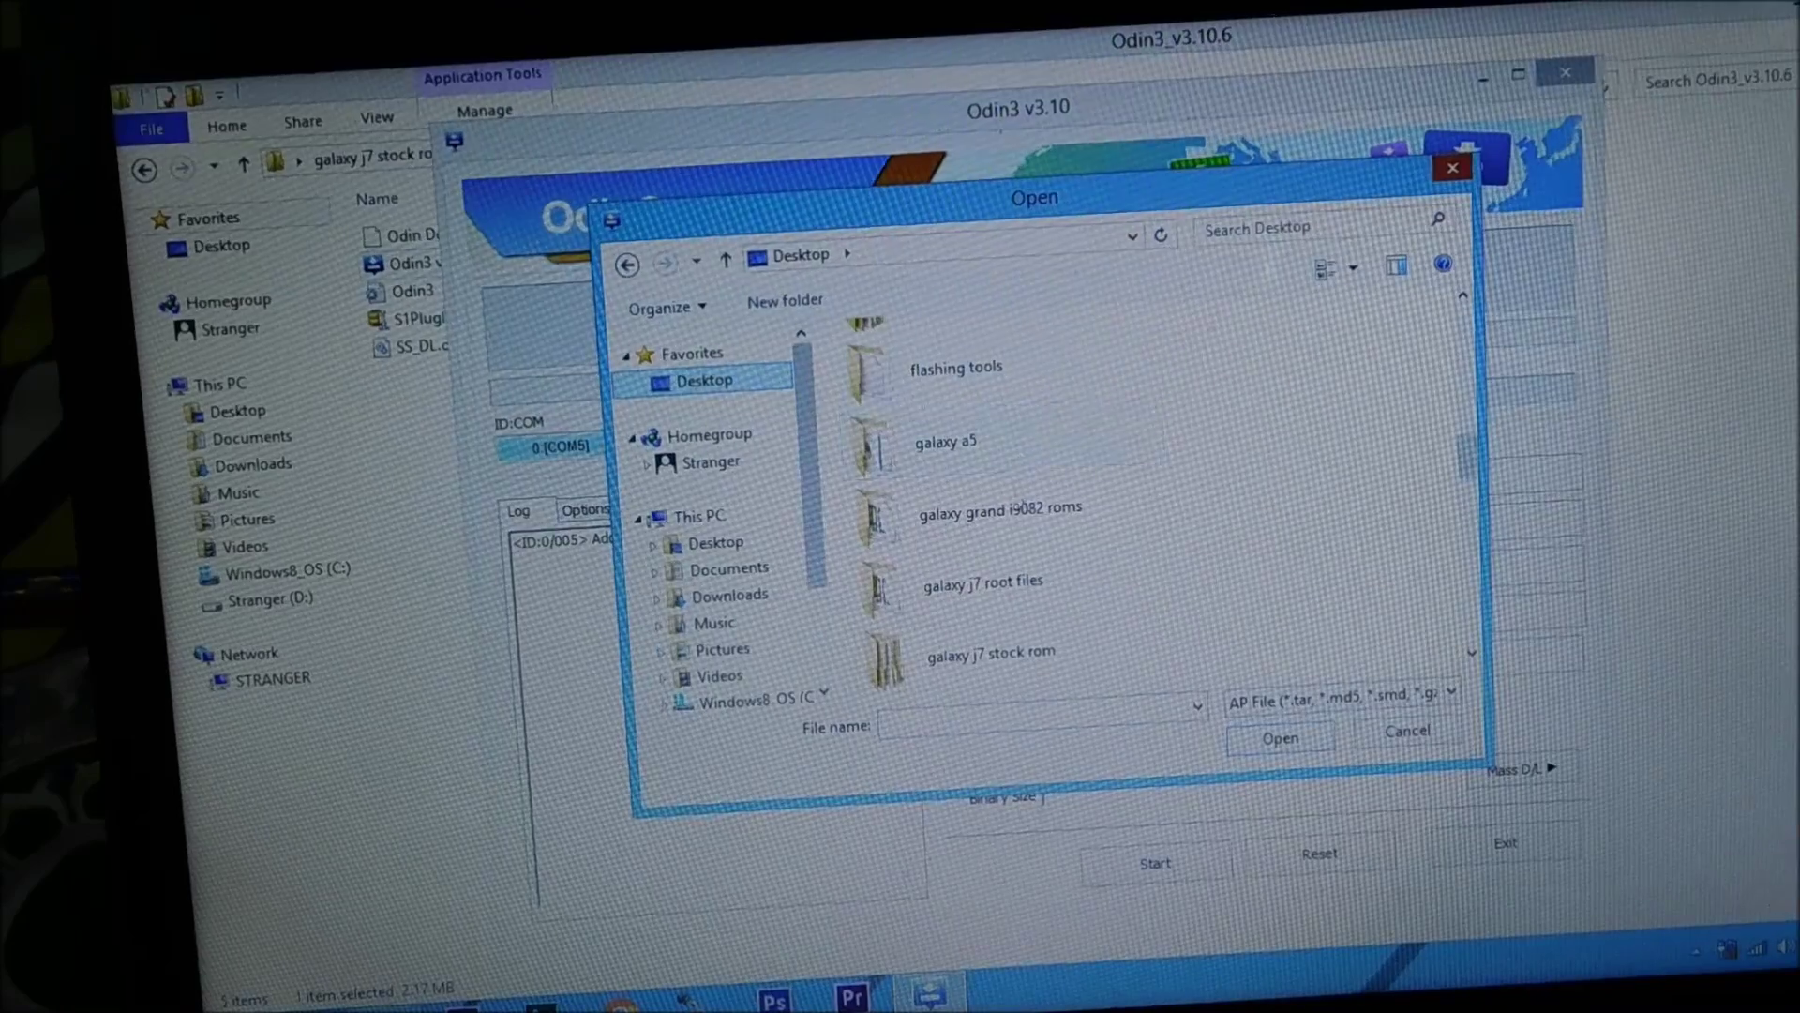
scroll(997, 523, "down", 1)
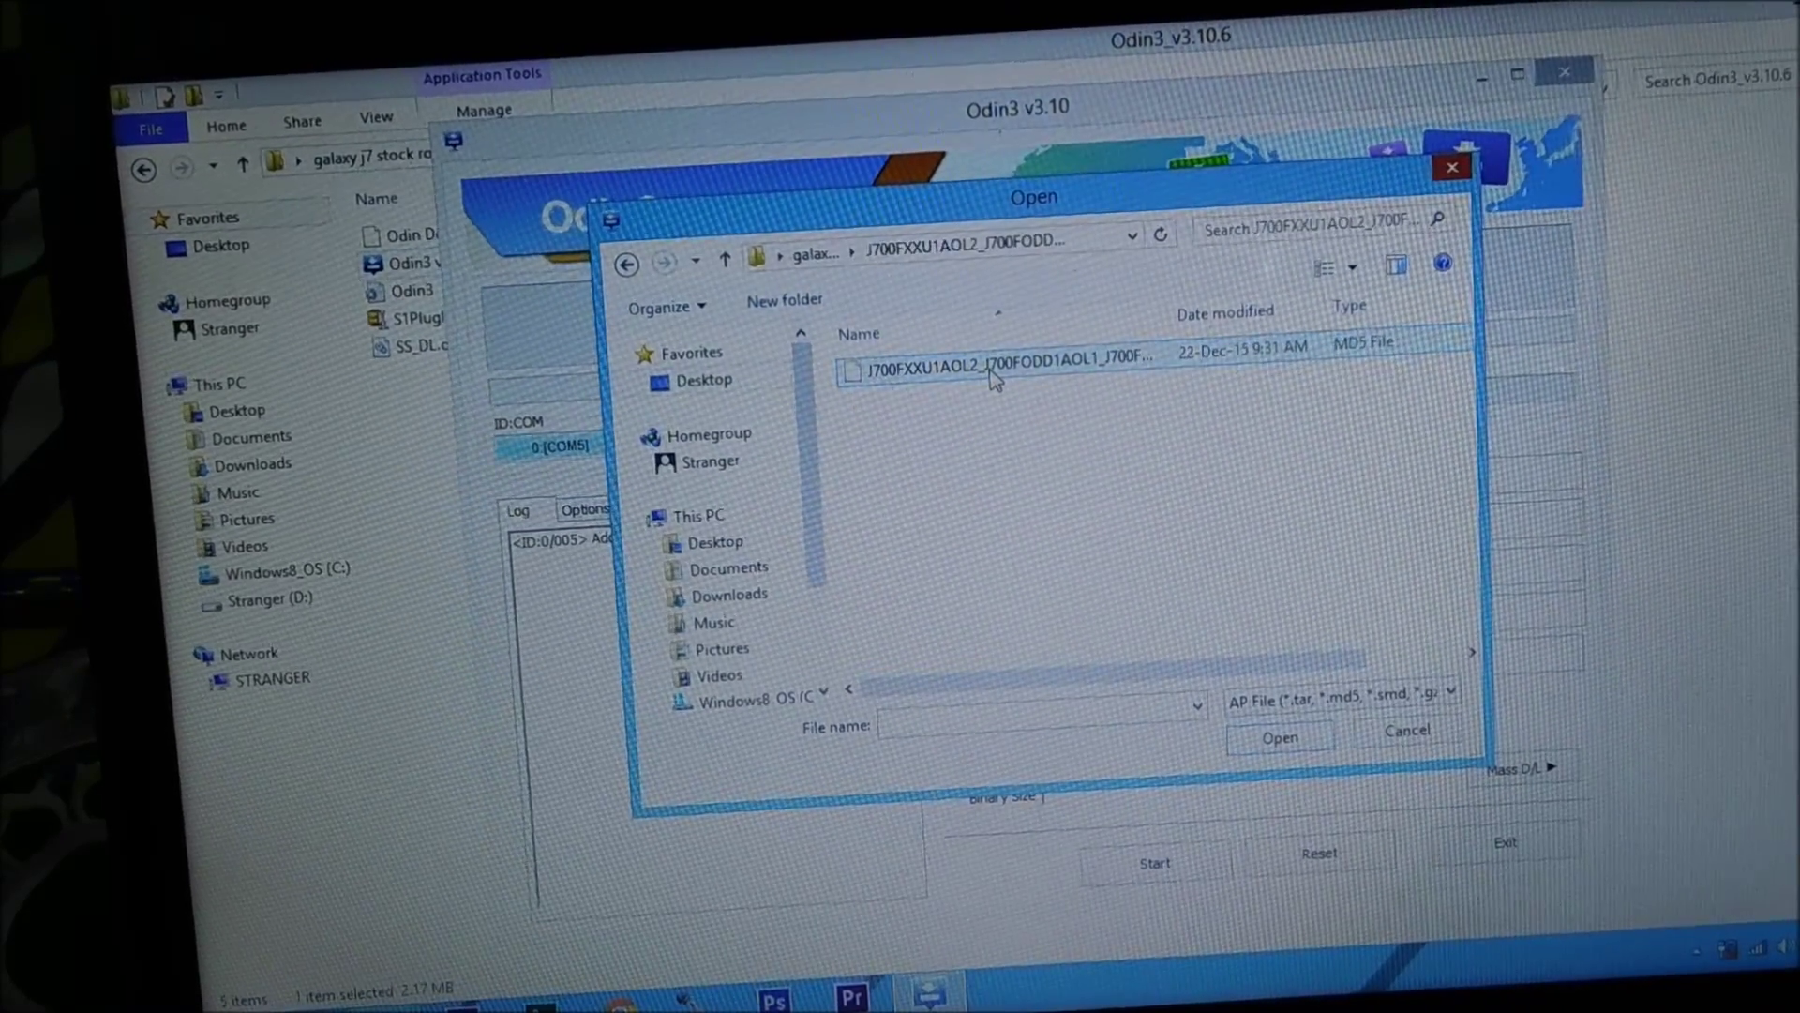
double_click(952, 368)
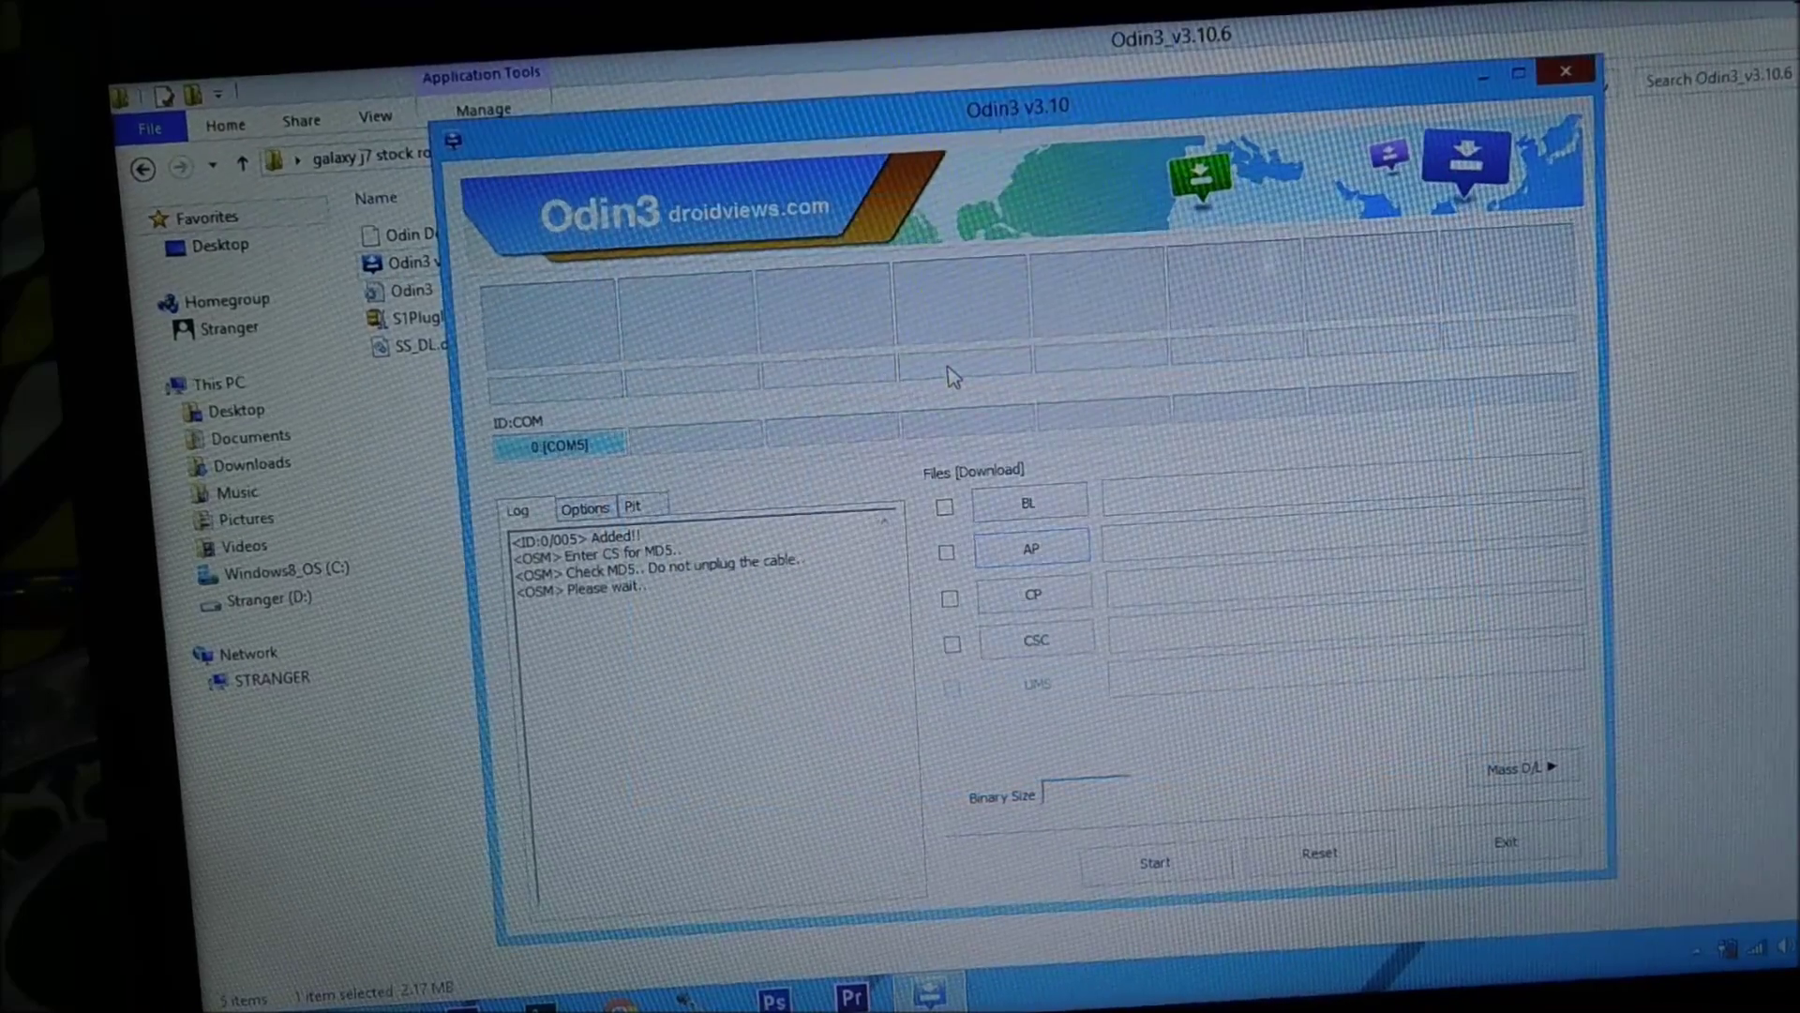